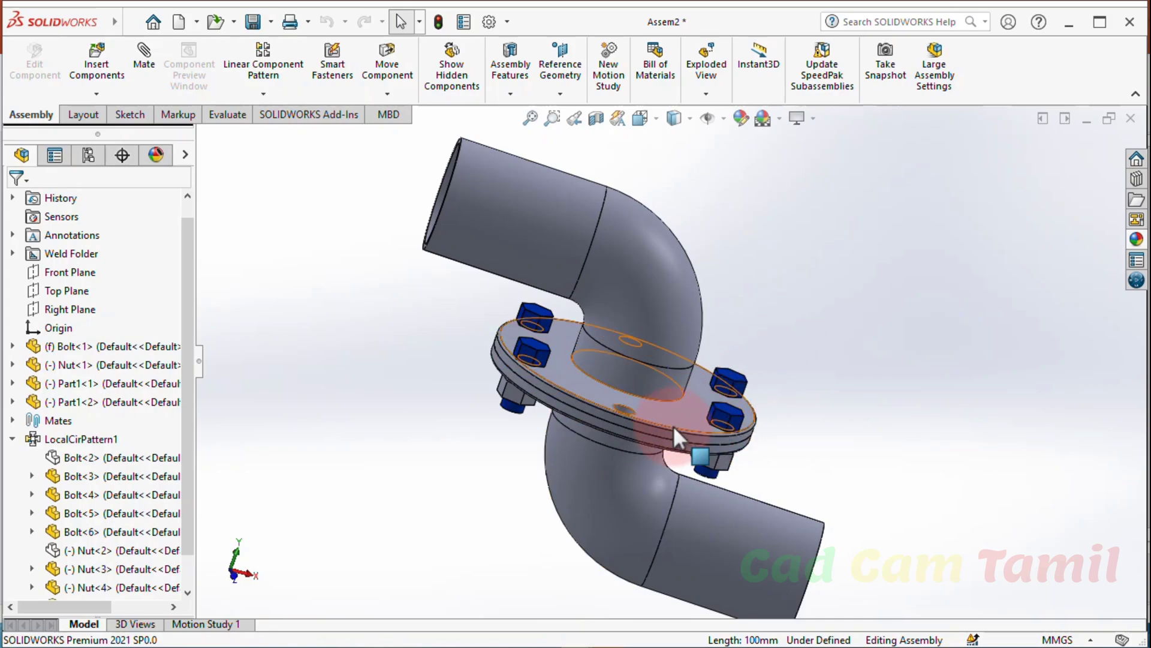
# Preview the flange assembly's hidden components with Show Hidden Components and exit the preview without showing any of them
pyautogui.moveTo(732, 334); pyautogui.dragTo(650, 381, button='middle')
pyautogui.scroll(2, 624, 449)
pyautogui.scroll(-3, 674, 405)
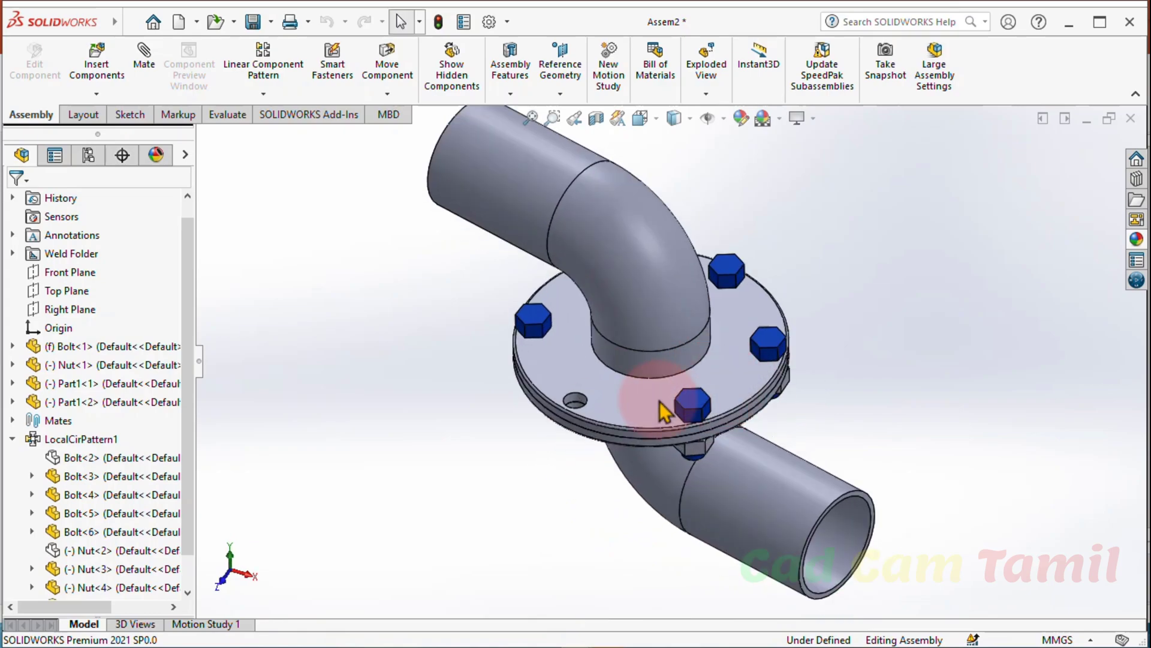
pyautogui.click(433, 94)
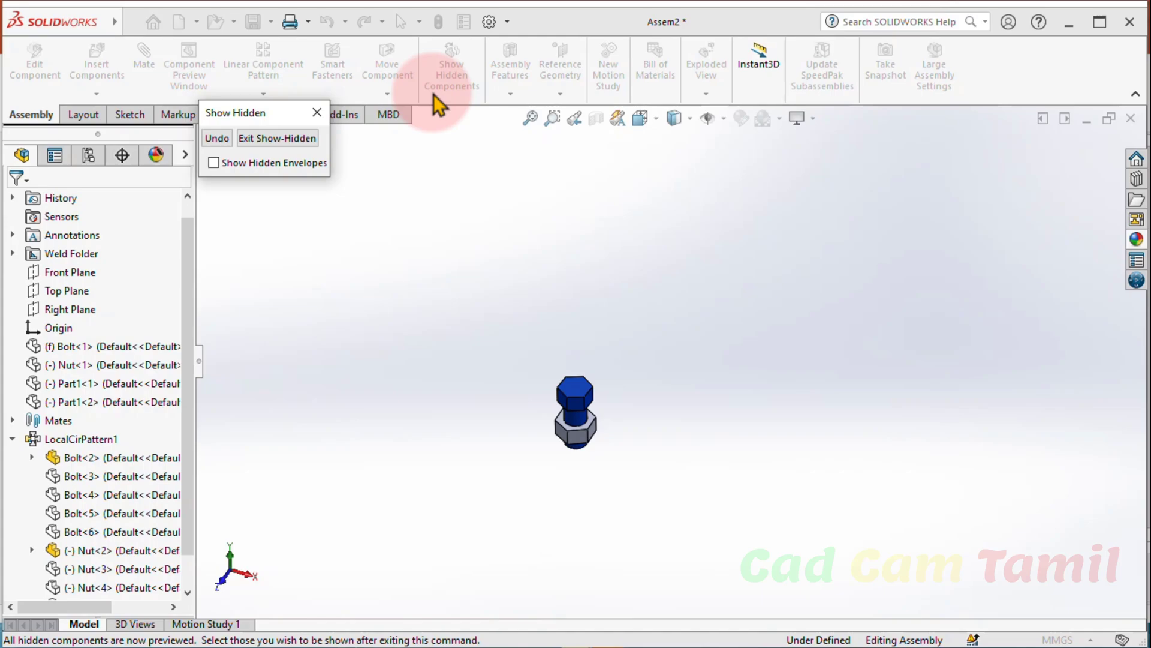
pyautogui.scroll(-5, 566, 445)
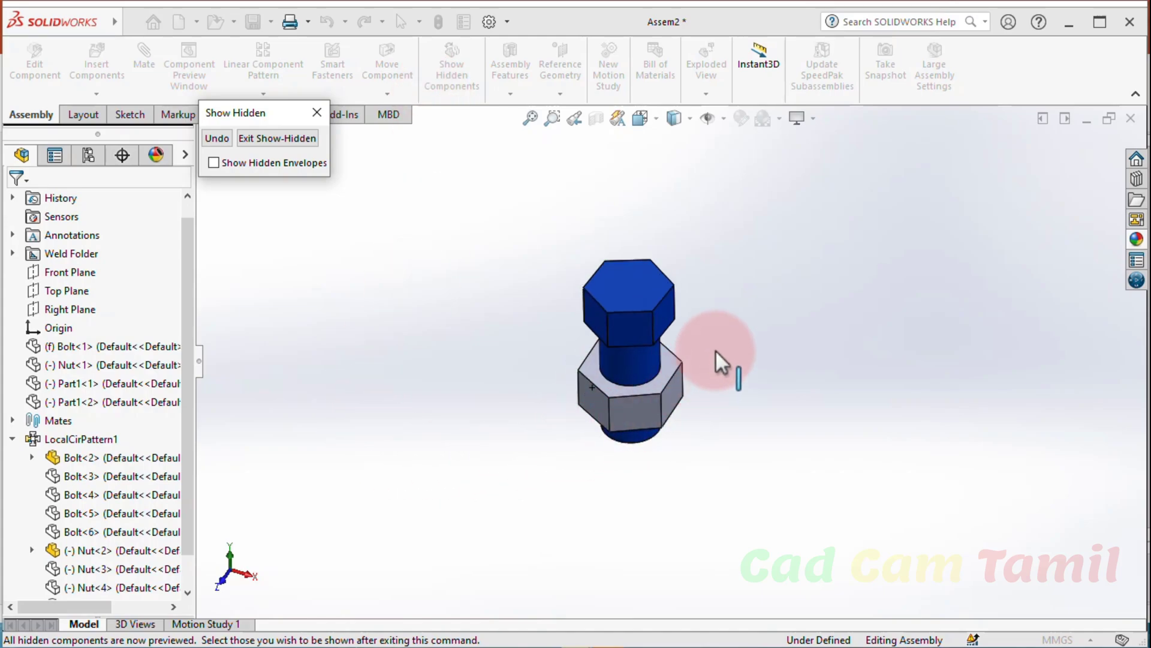
pyautogui.scroll(-3, 715, 350)
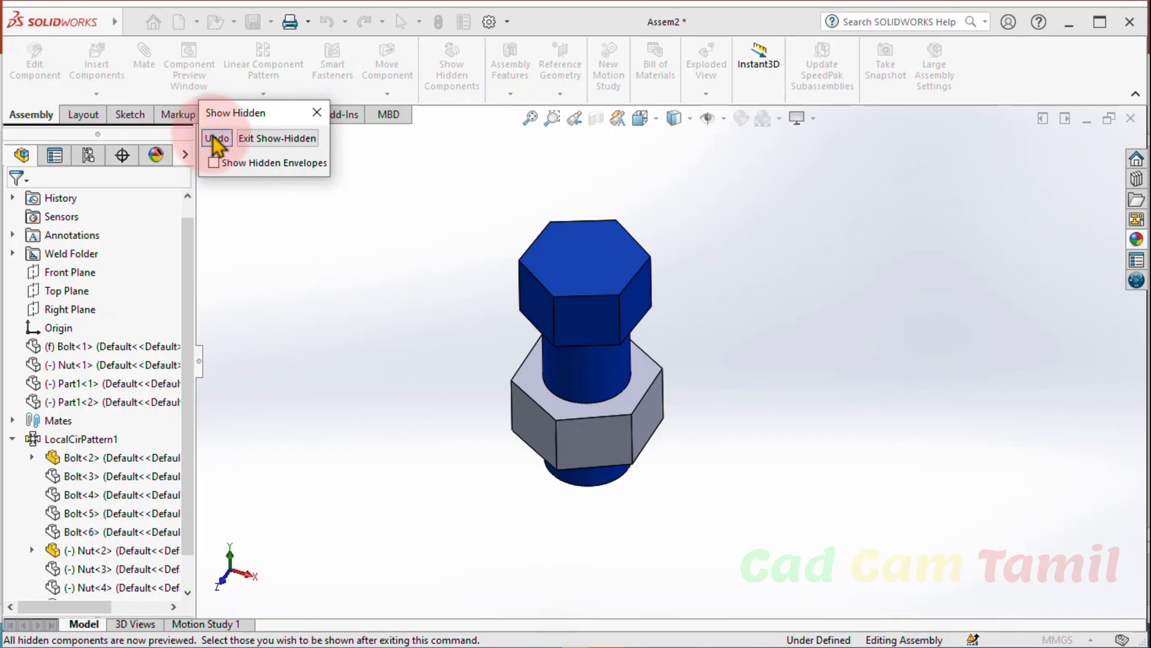
pyautogui.click(214, 163)
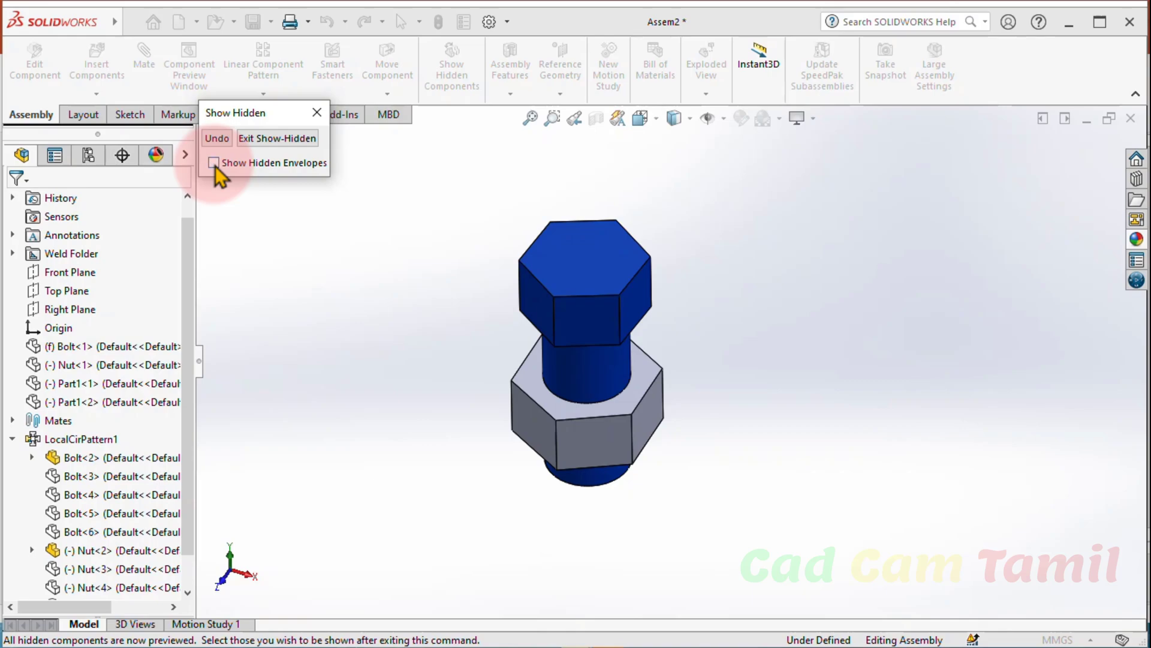
pyautogui.click(280, 133)
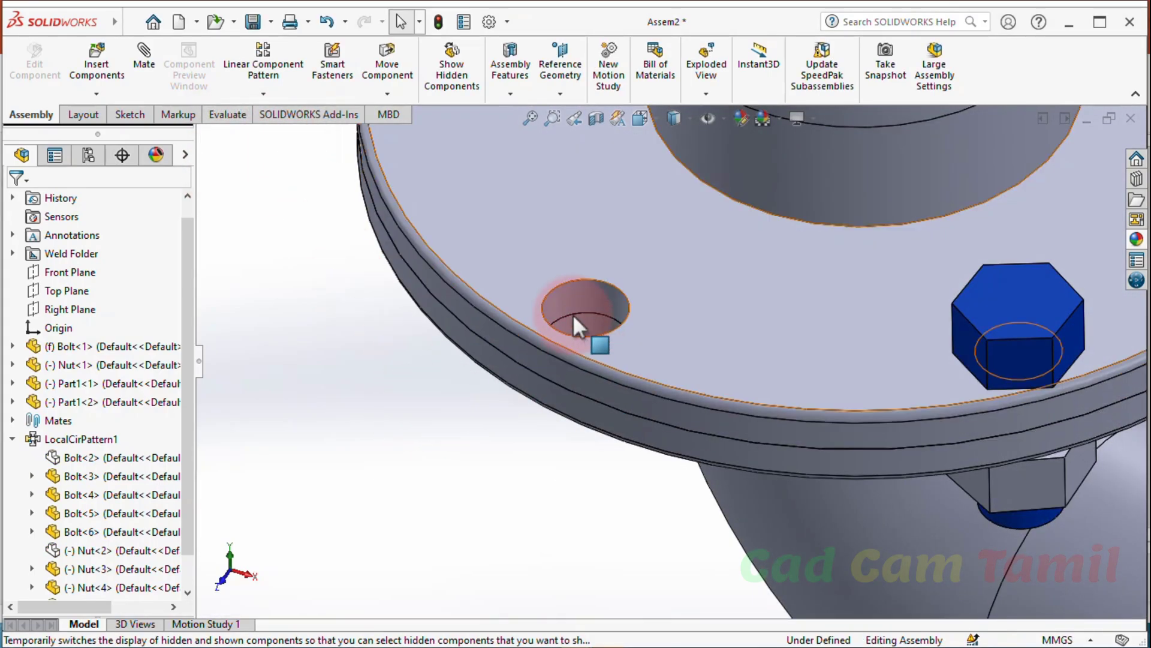
pyautogui.click(455, 76)
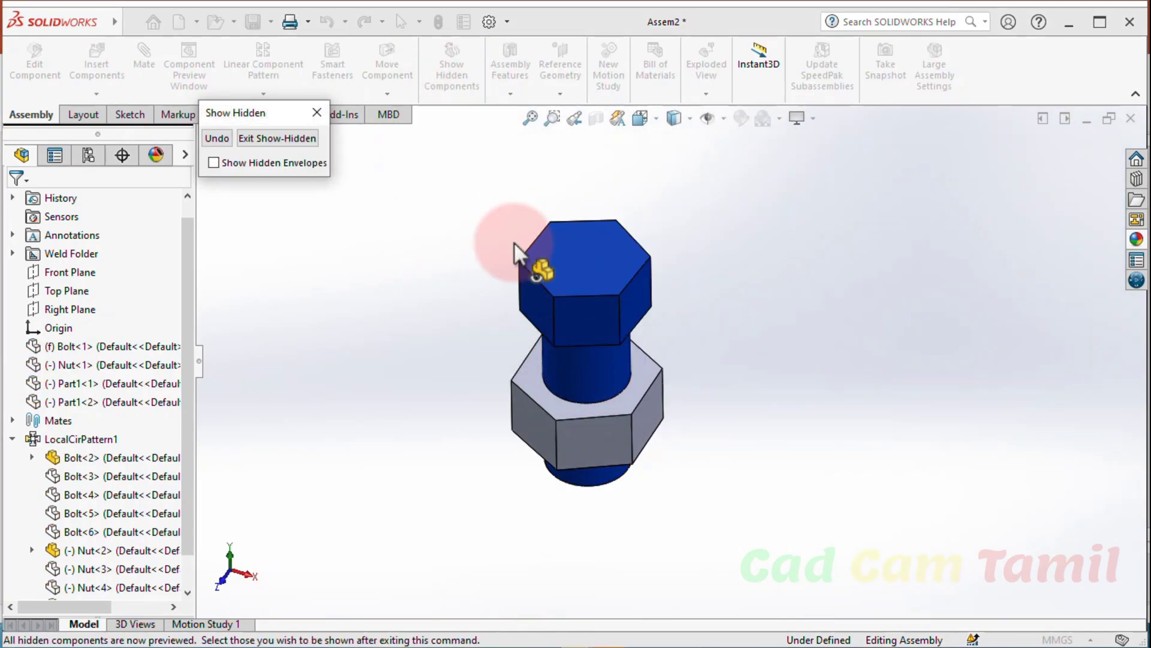
pyautogui.click(276, 138)
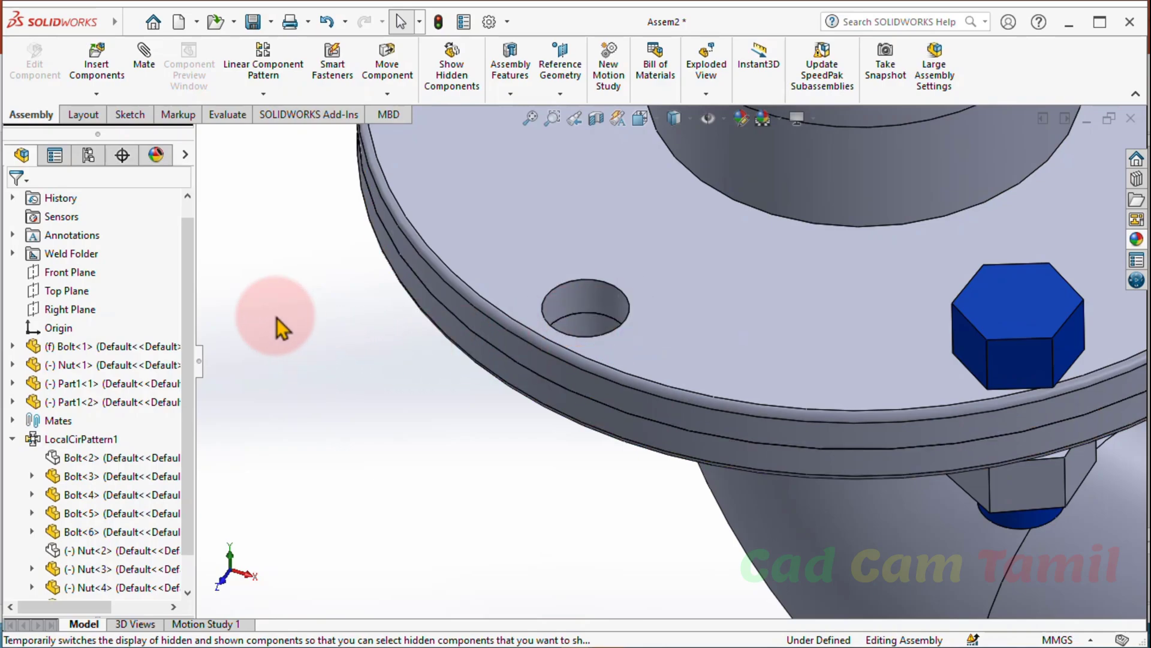
# Show the hidden Nut<2> and Bolt<2> in LocalCirPattern1
pyautogui.scroll(-2, 193, 303)
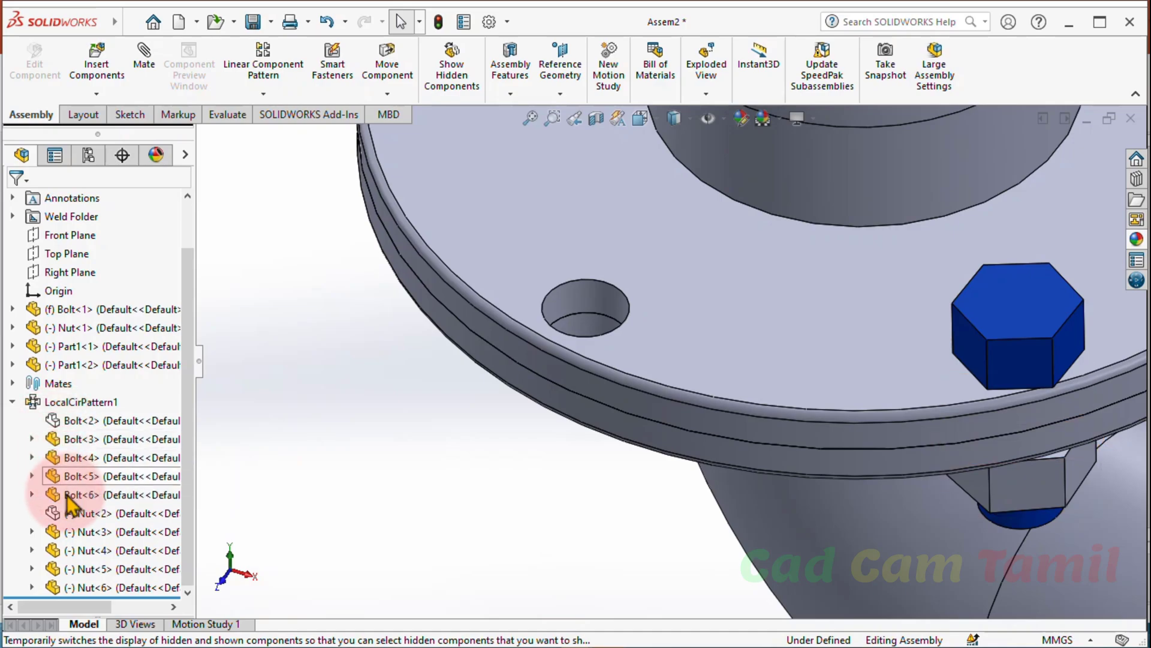
pyautogui.click(80, 423)
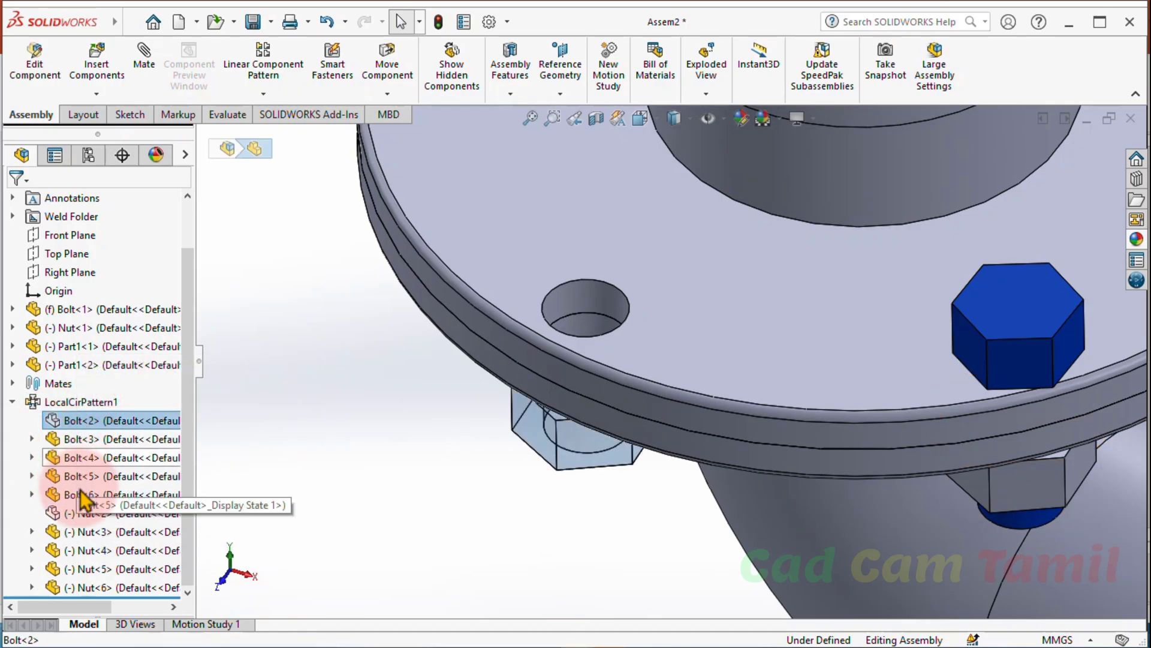
pyautogui.click(81, 513)
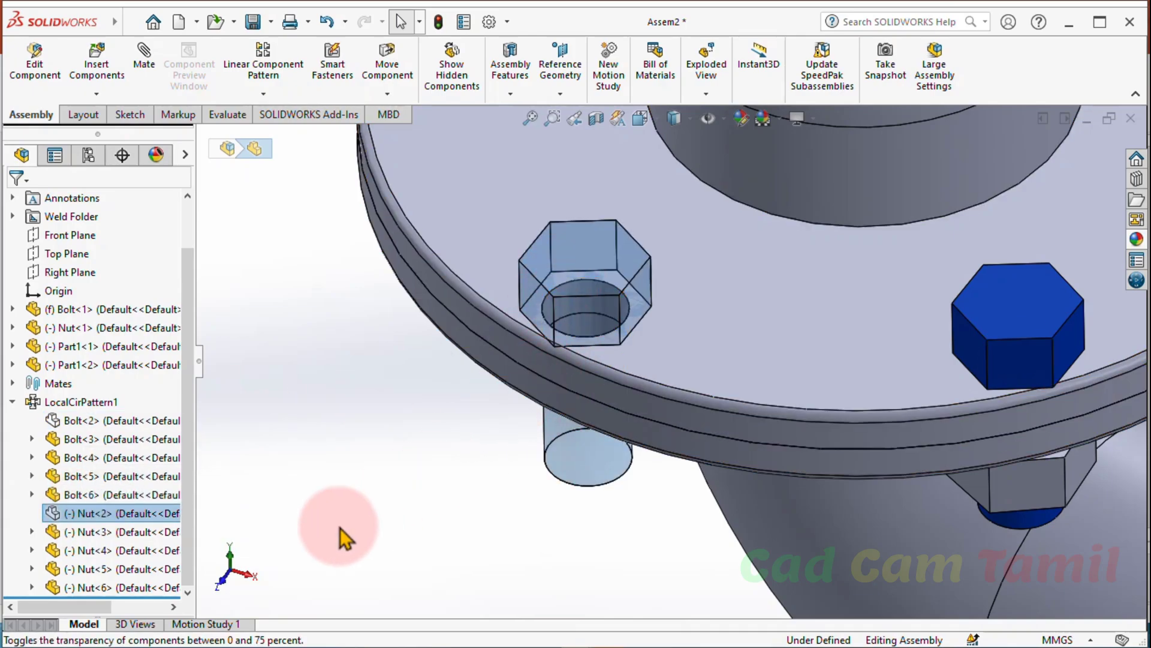
pyautogui.rightClick(116, 519)
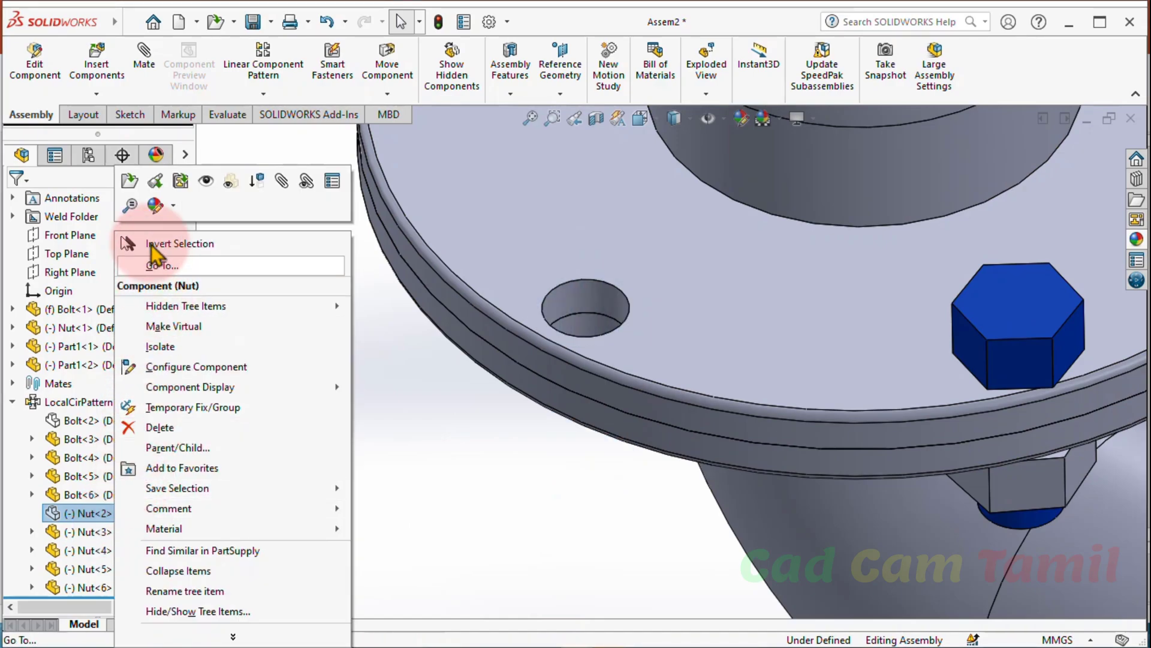
pyautogui.click(207, 183)
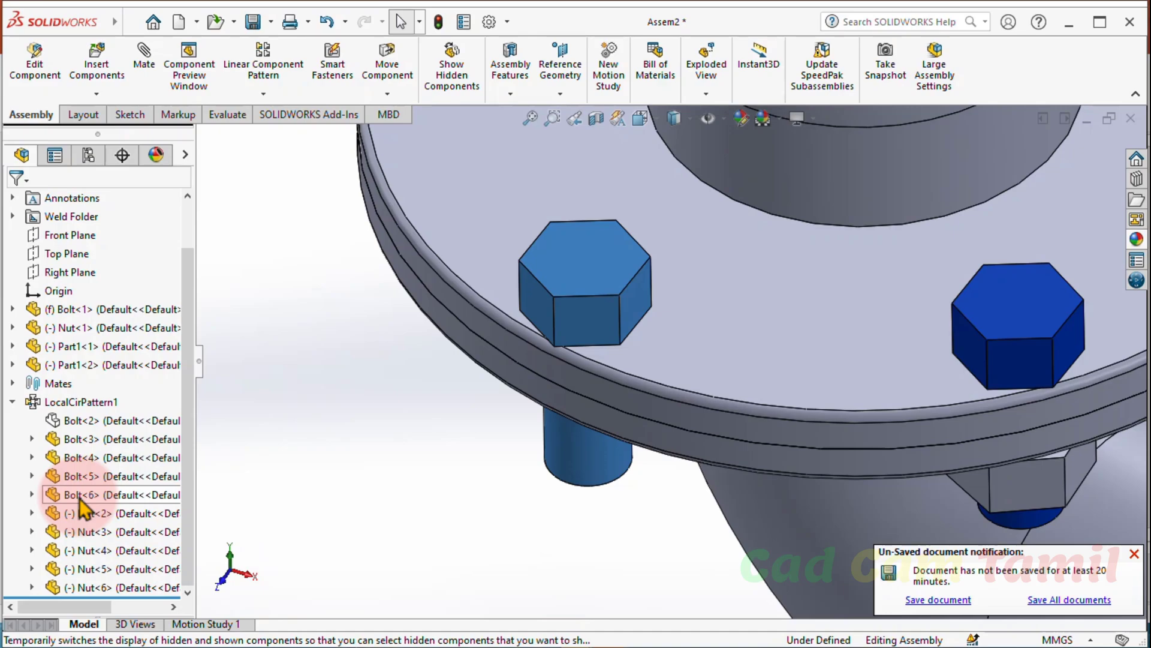
pyautogui.click(74, 422)
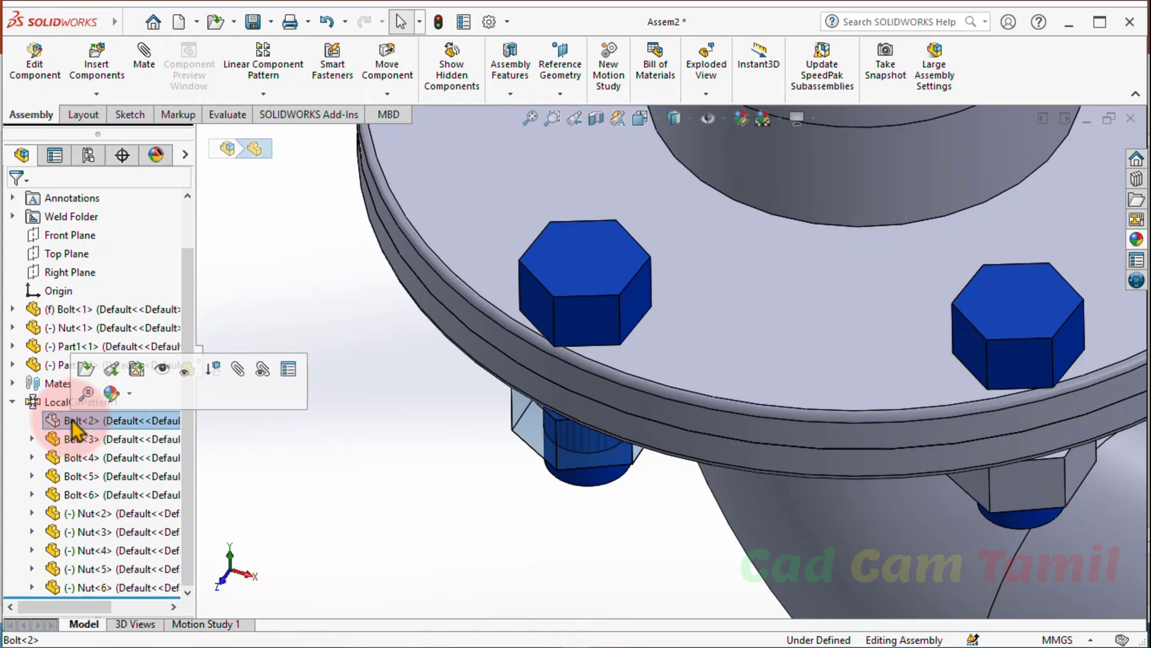
pyautogui.click(170, 372)
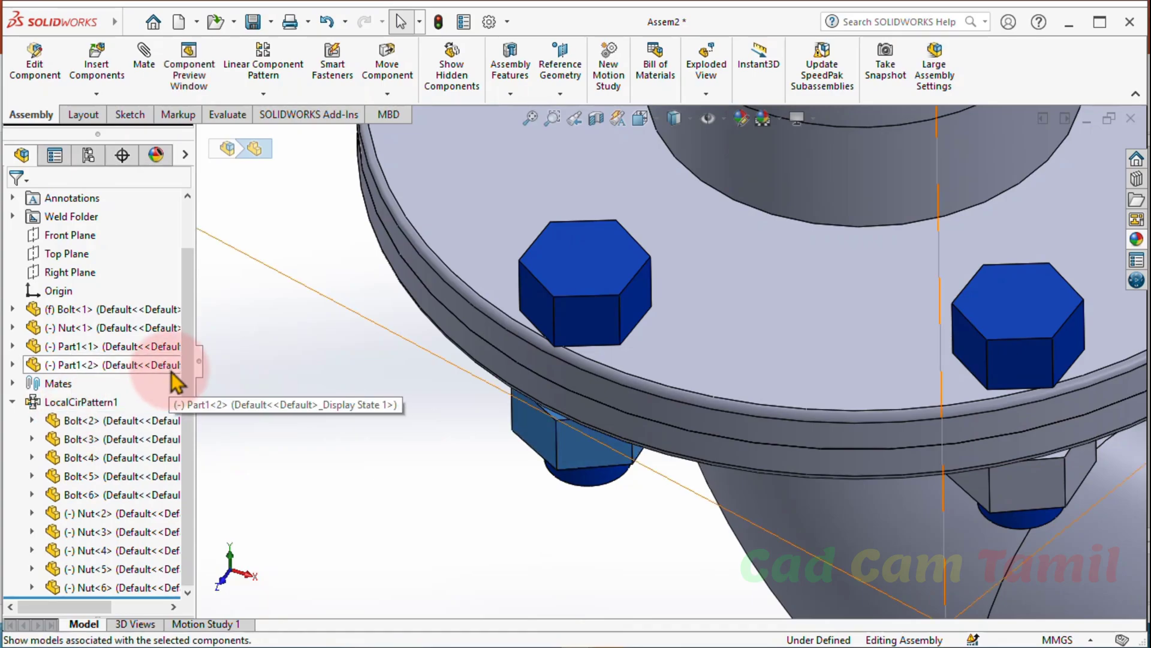
# Check the whole flange assembly for remaining hidden components with Show Hidden Components, and exit the preview
pyautogui.press('f')
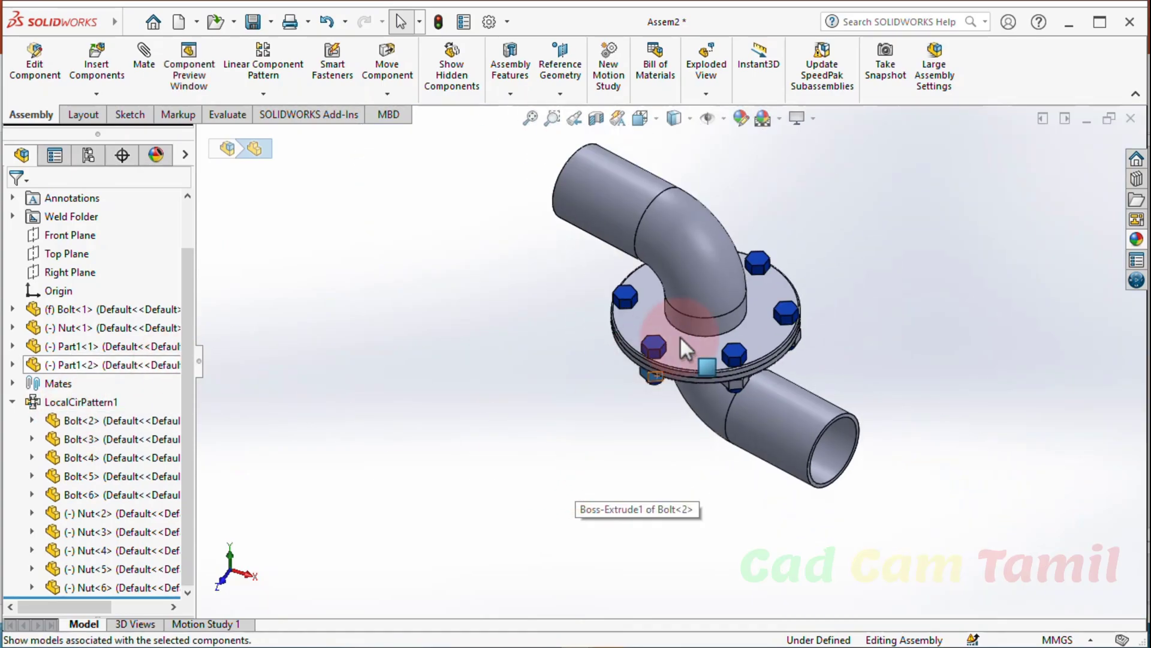
pyautogui.scroll(-3, 680, 336)
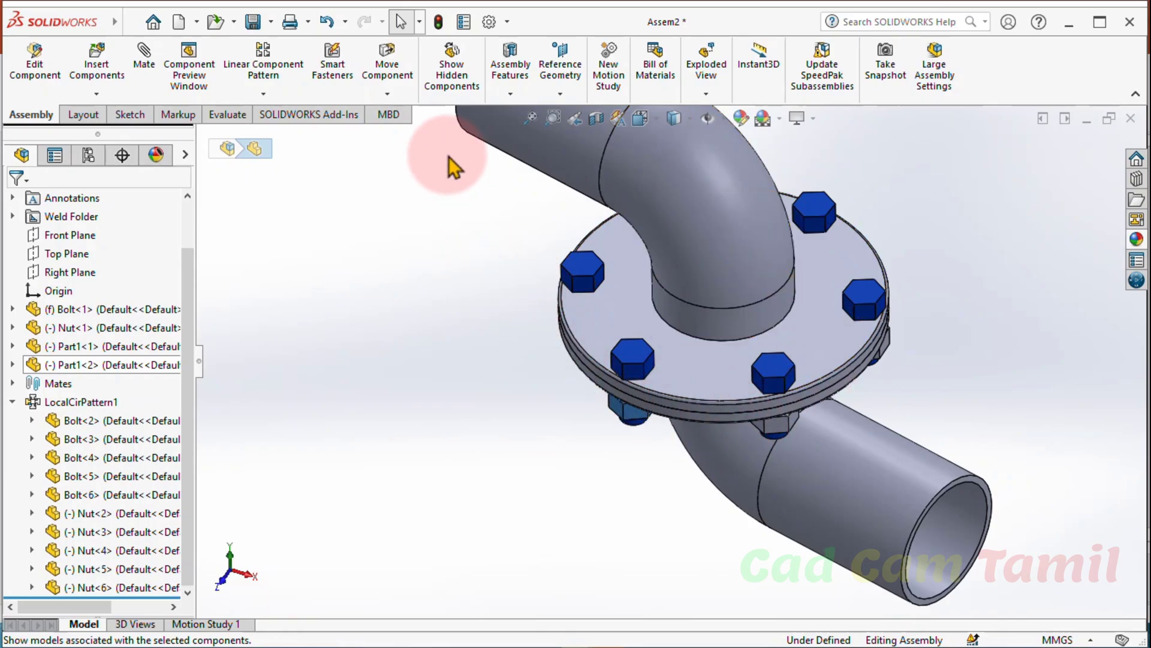
pyautogui.click(458, 91)
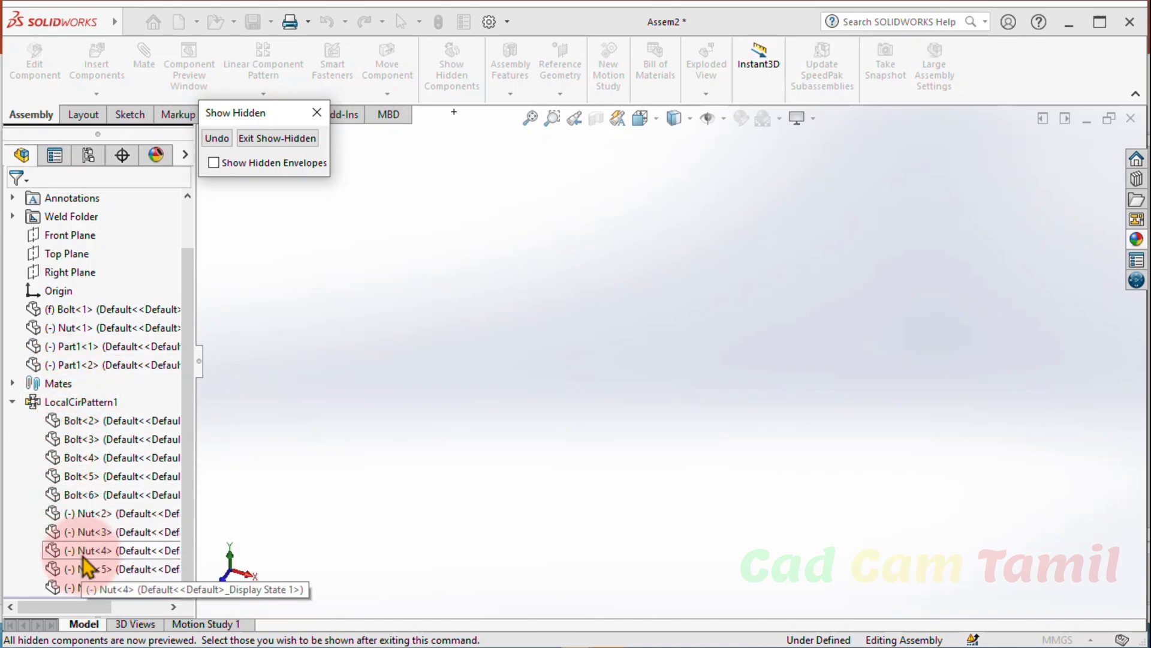
pyautogui.click(274, 139)
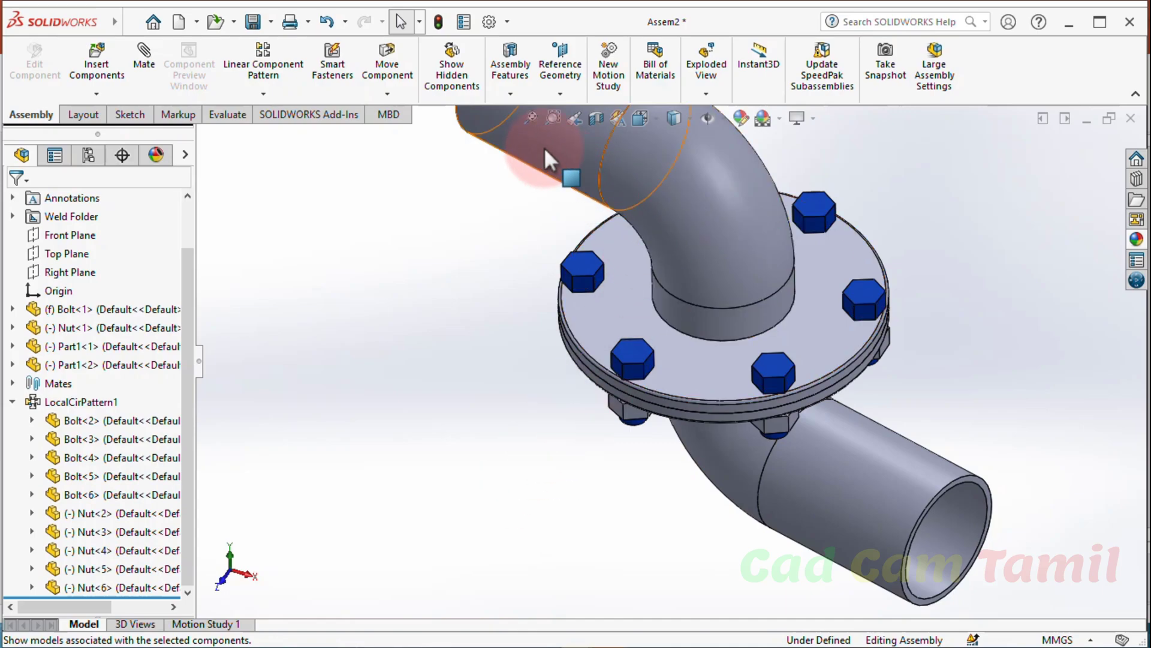
pyautogui.click(511, 91)
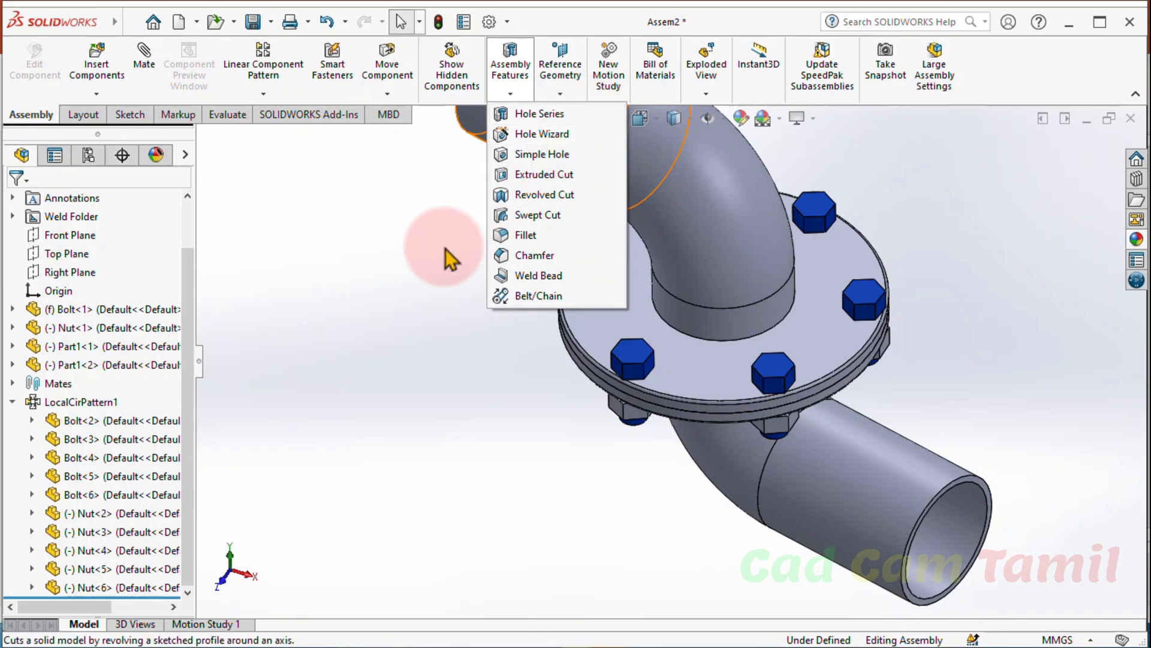
pyautogui.click(408, 276)
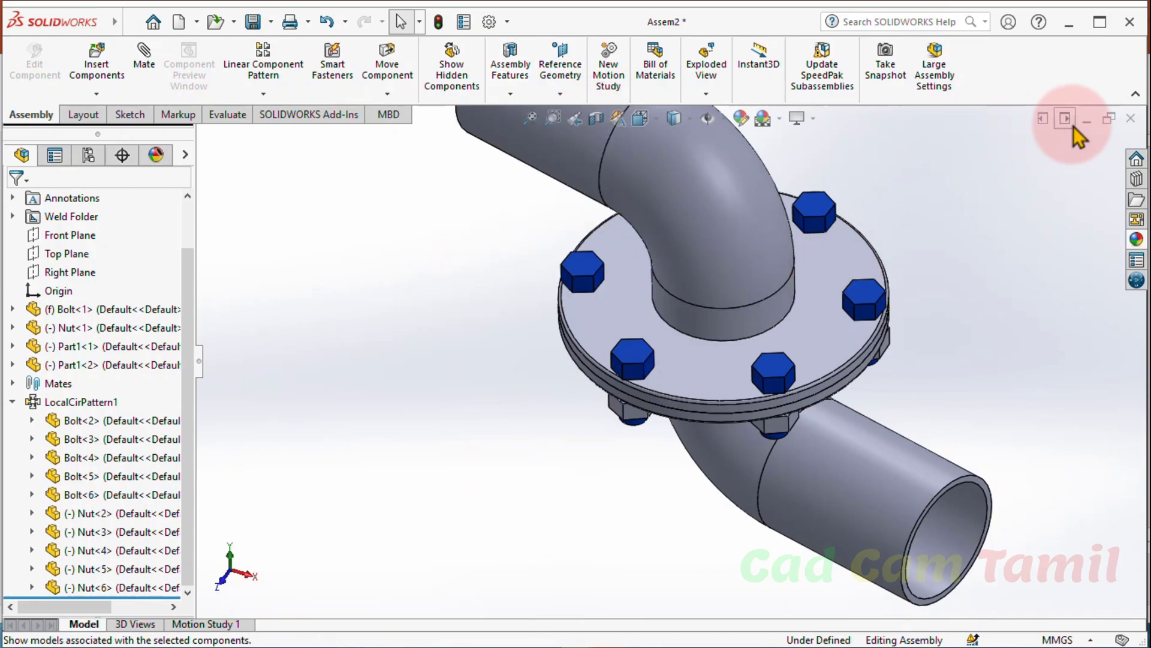
# Close the Assem2 pipe flange assembly and return to the stacked-box assembly Assem1
pyautogui.click(1130, 118)
pyautogui.moveTo(751, 257); pyautogui.dragTo(708, 264, button='middle')
pyautogui.scroll(-3, 653, 338)
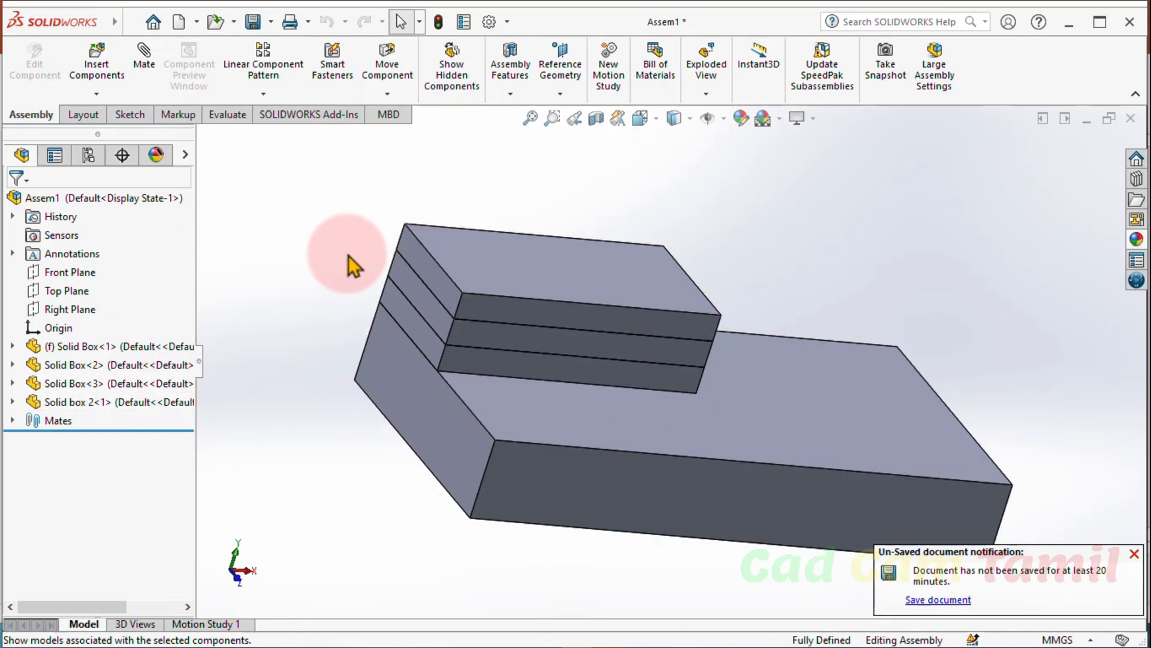
# Start a Hole Series with the Create new hole option and place one hole on the large box's exposed top face
pyautogui.click(511, 94)
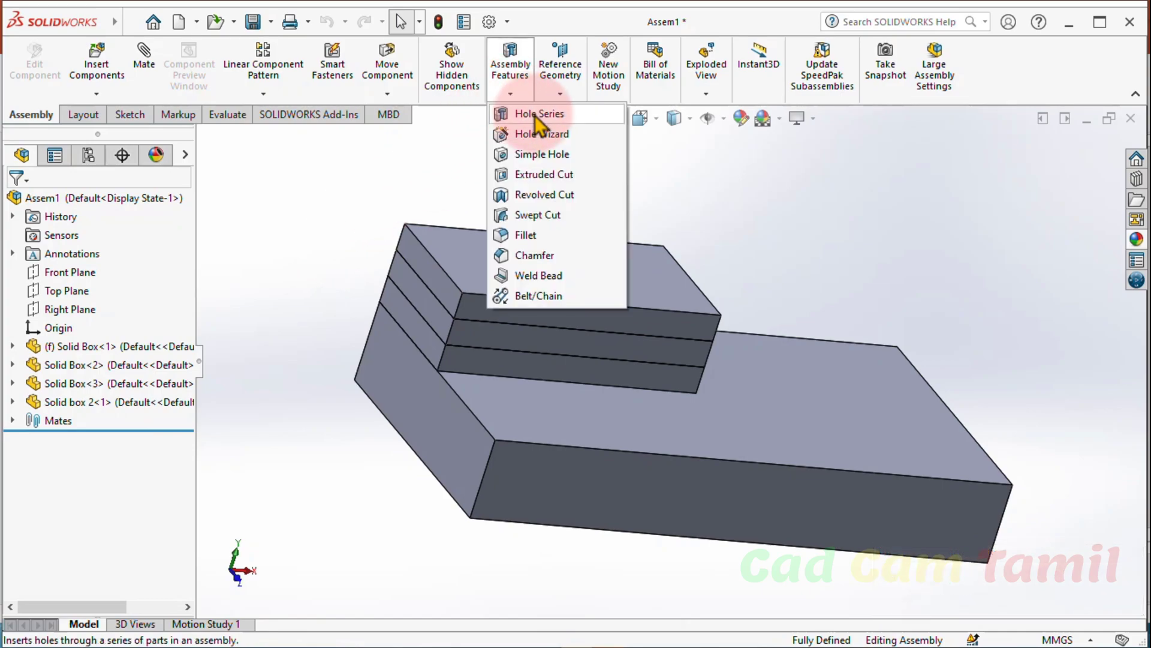
pyautogui.click(534, 114)
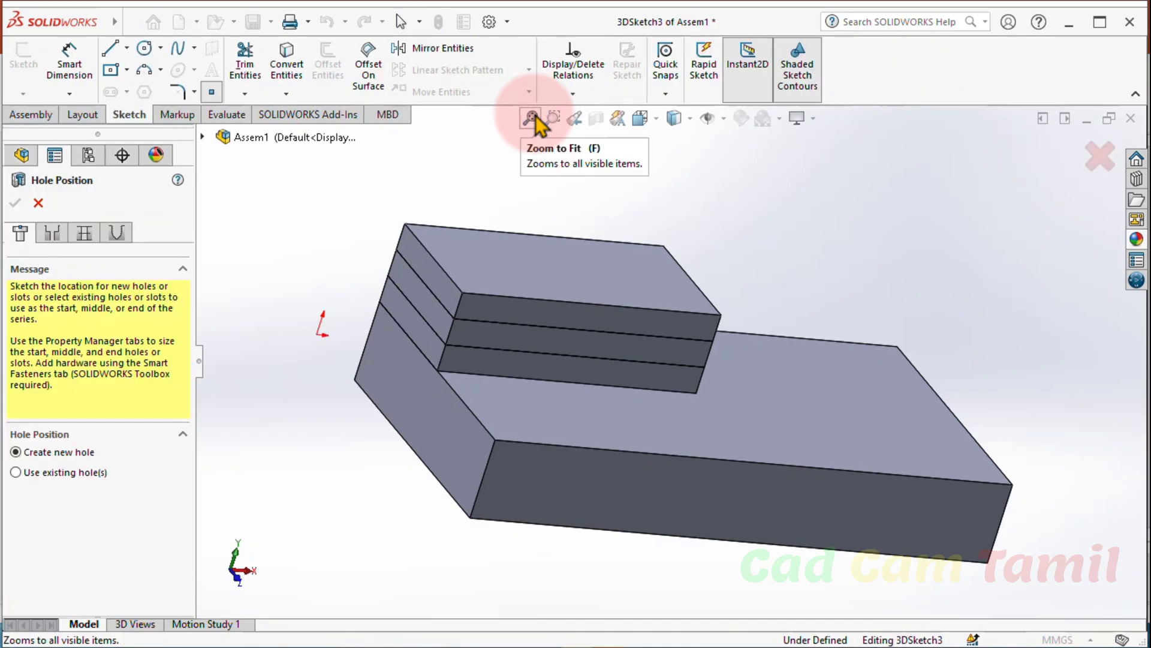
pyautogui.click(46, 472)
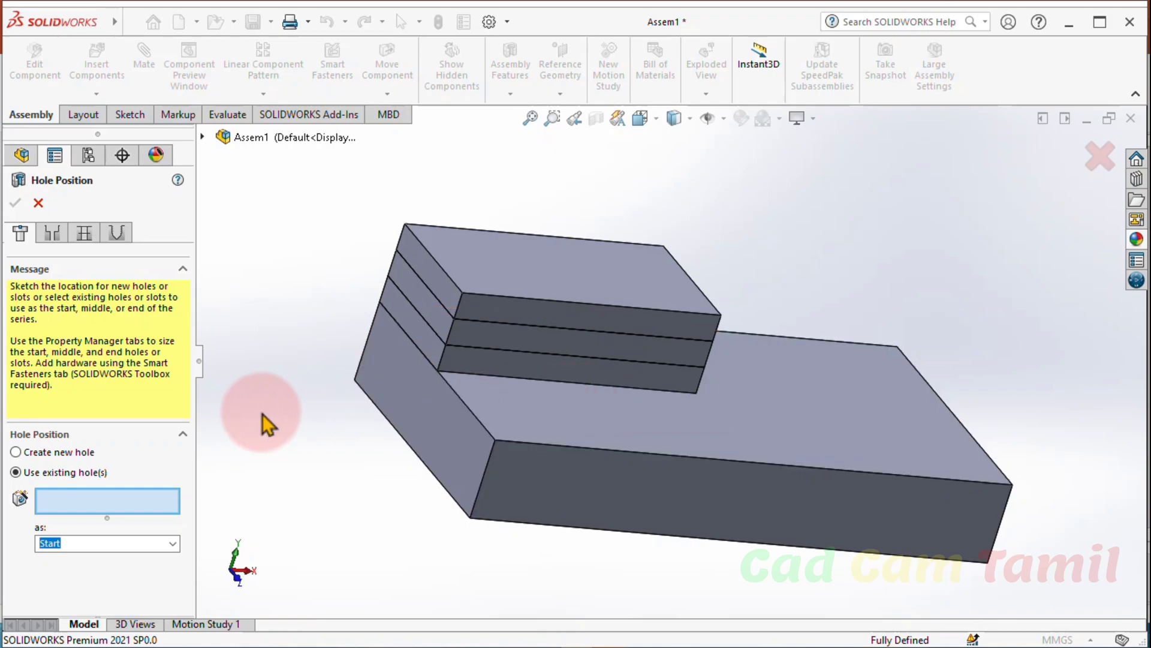
pyautogui.click(77, 460)
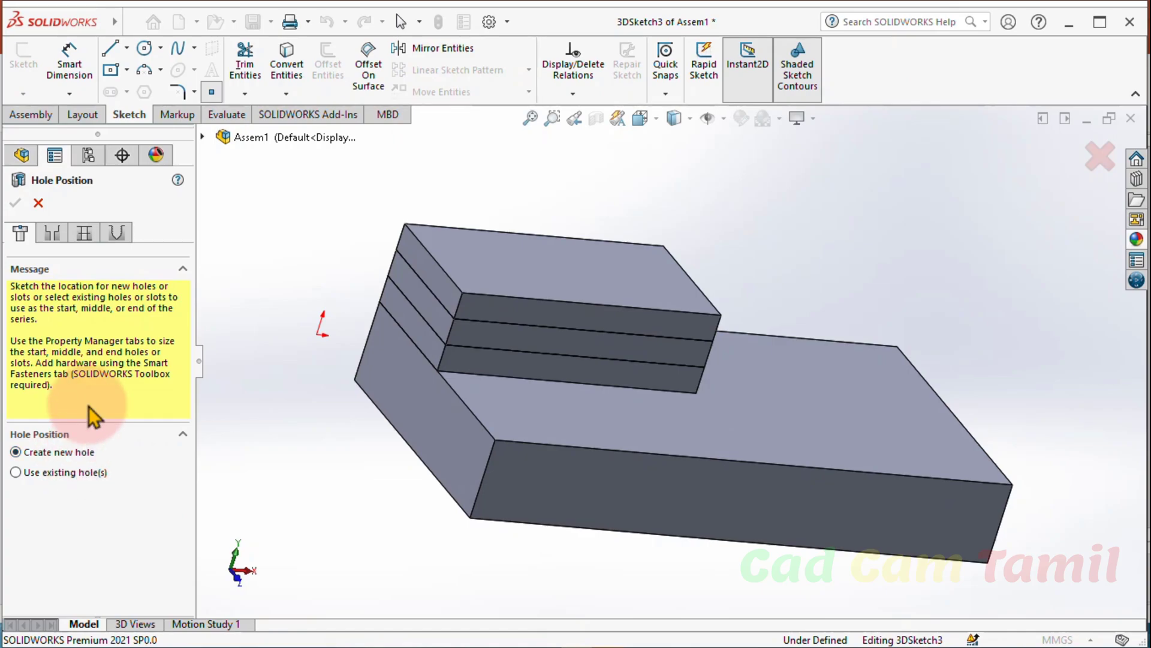
pyautogui.click(43, 237)
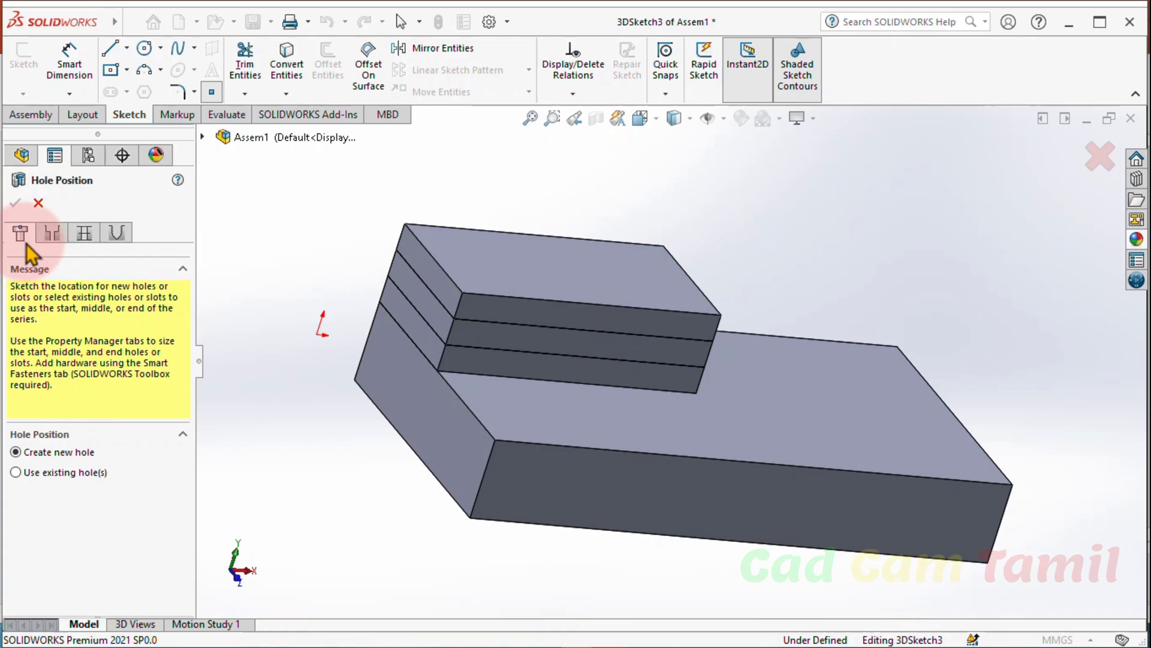
pyautogui.click(36, 474)
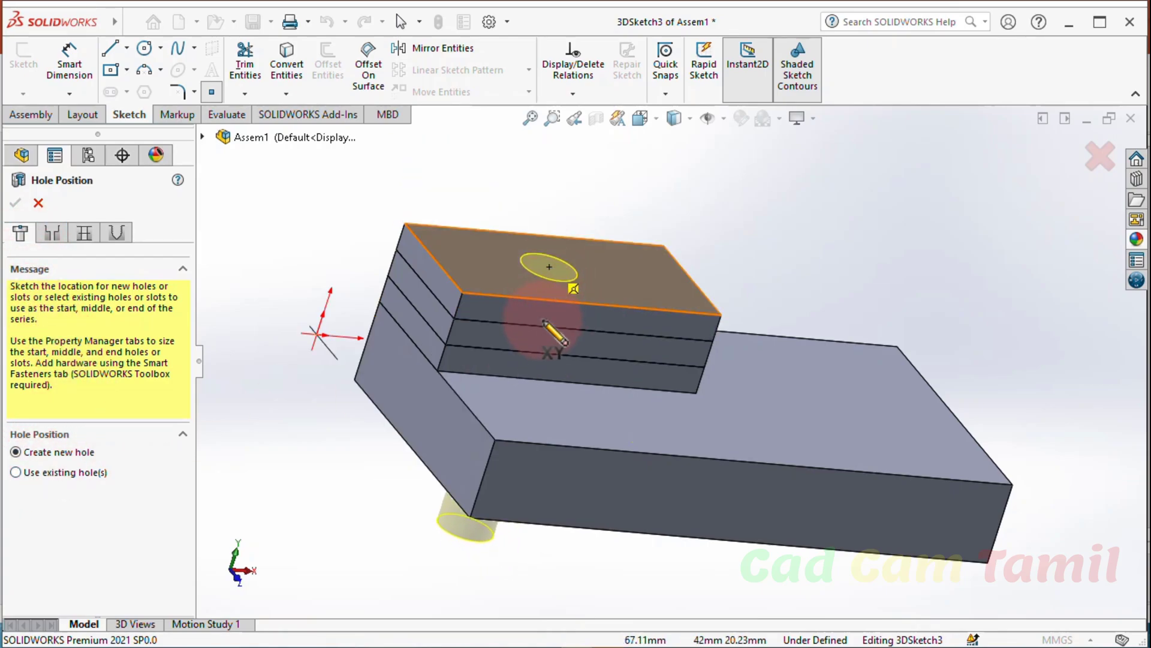
pyautogui.click(481, 457)
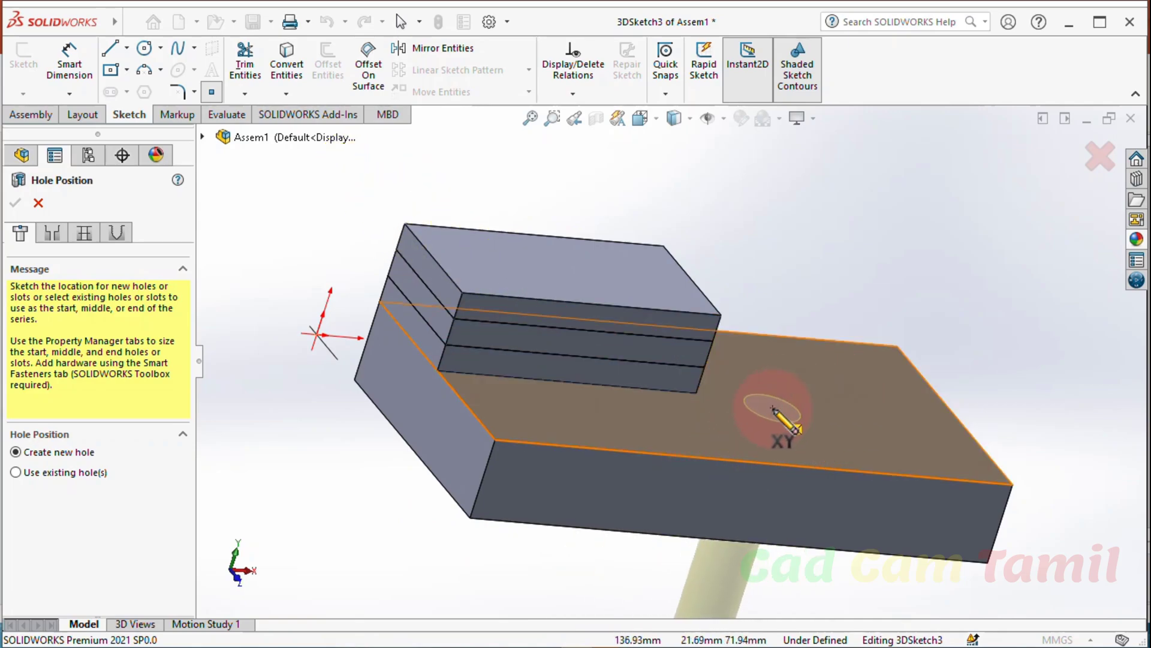
pyautogui.click(772, 408)
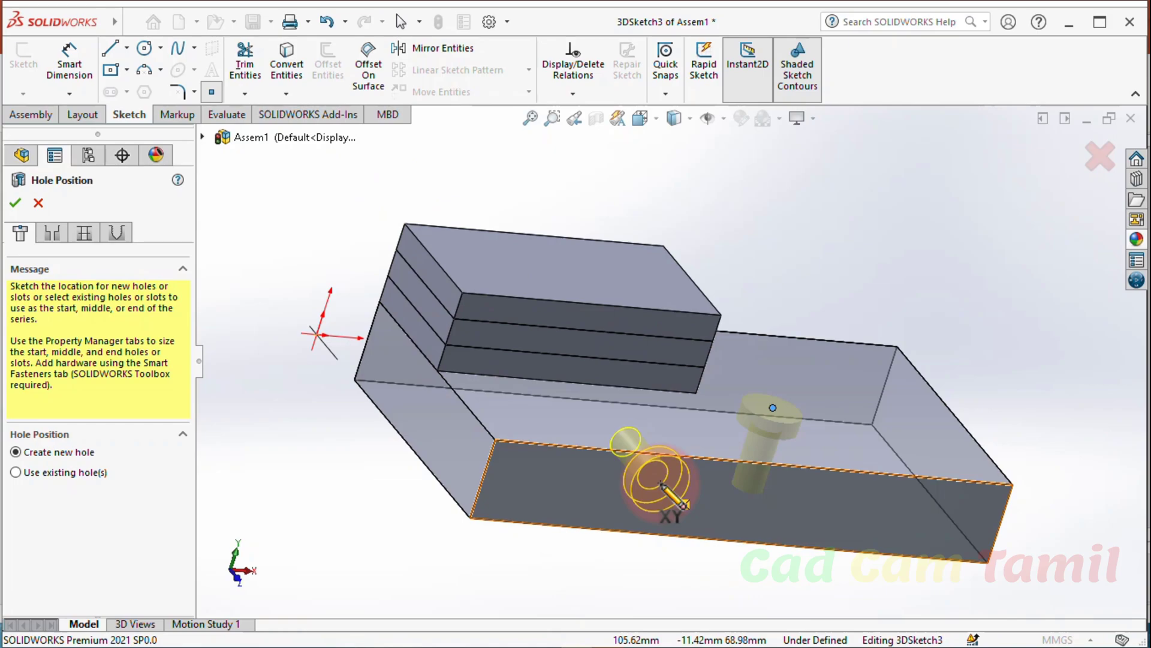
# Try the start hole types for the first part of the hole series and choose the countersink type
pyautogui.click(50, 239)
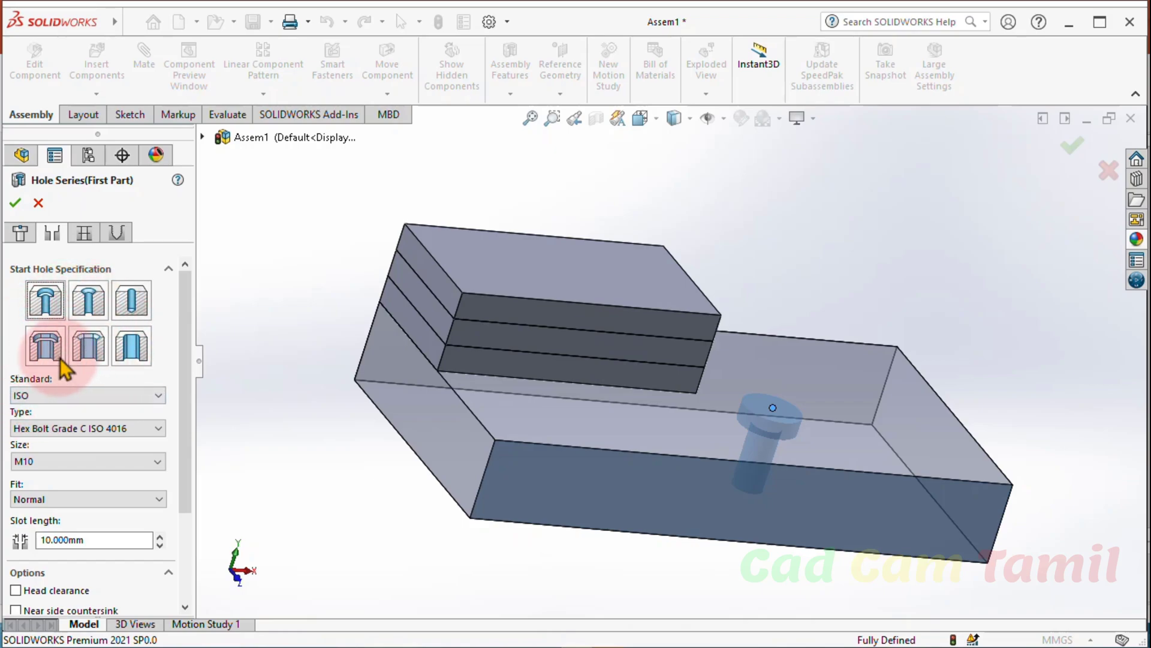
pyautogui.scroll(-2, 837, 468)
pyautogui.scroll(-2, 837, 468)
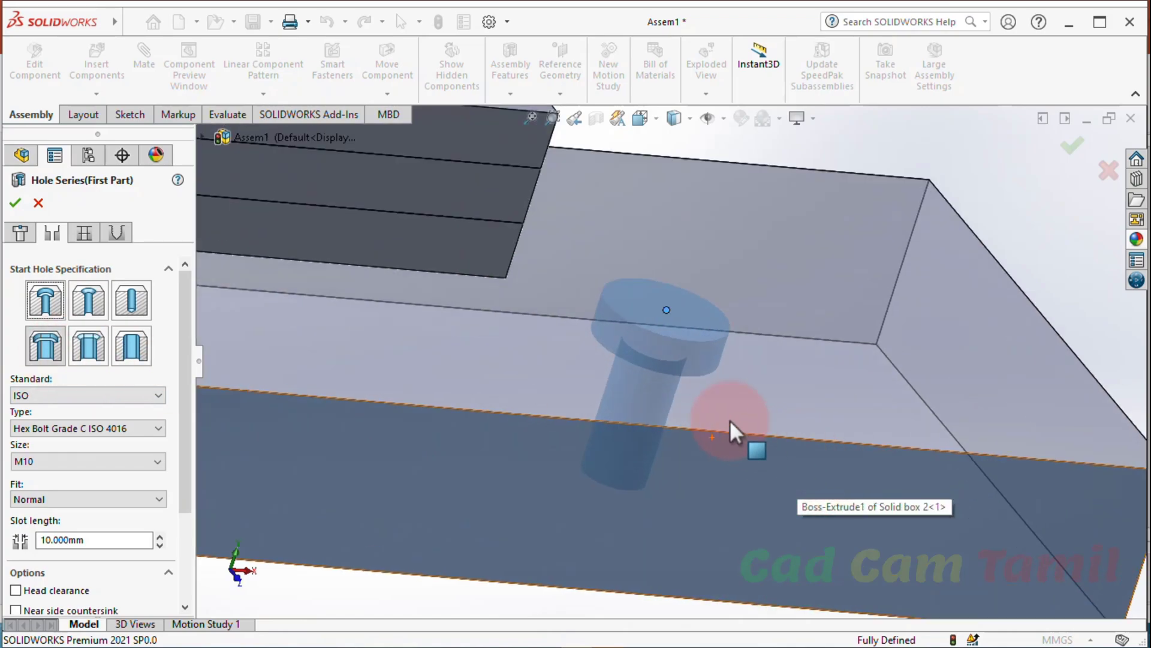
pyautogui.click(81, 352)
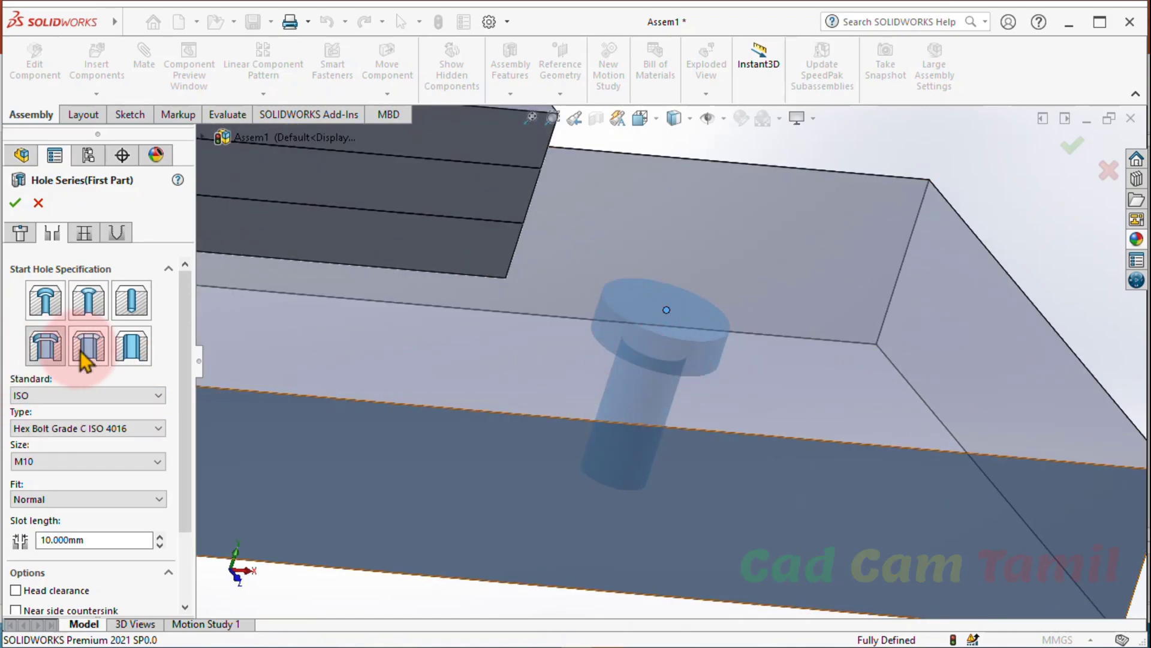
pyautogui.click(130, 343)
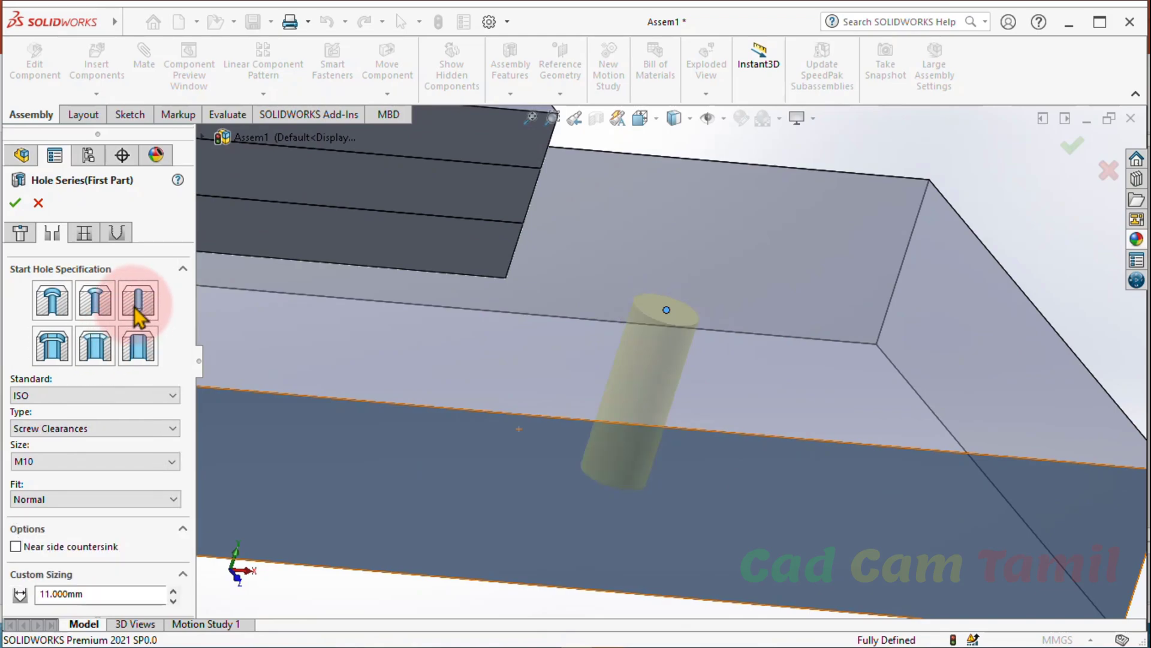
pyautogui.click(93, 303)
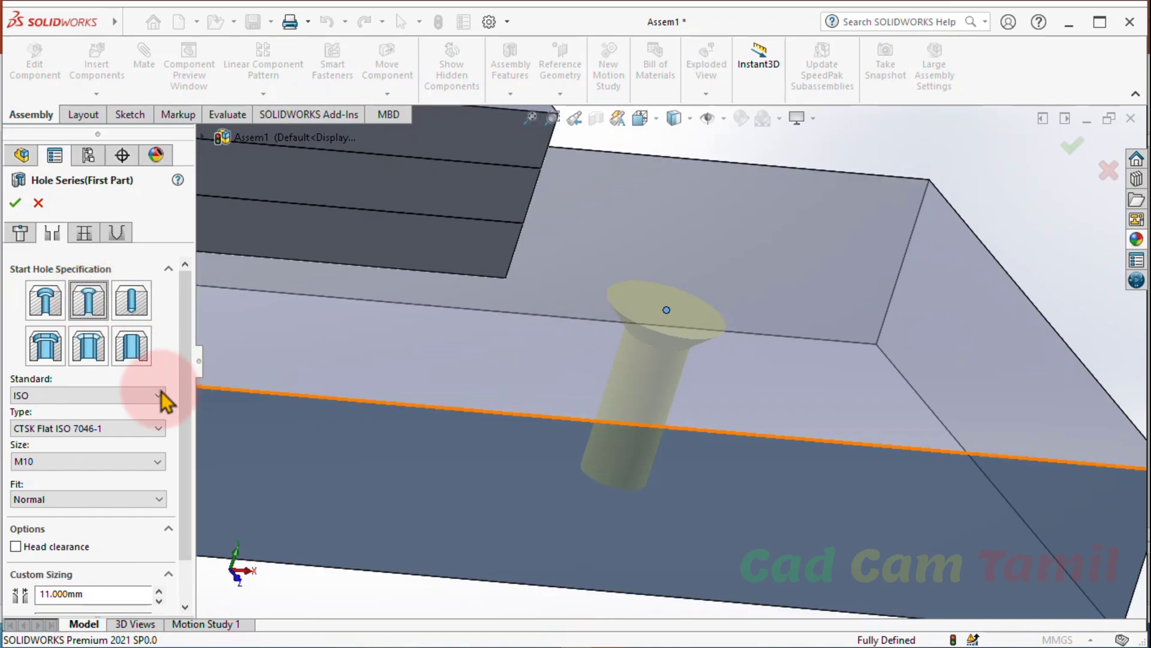
# Compare the slot and round start hole types for the first part, and choose the counterbore slot type
pyautogui.click(48, 346)
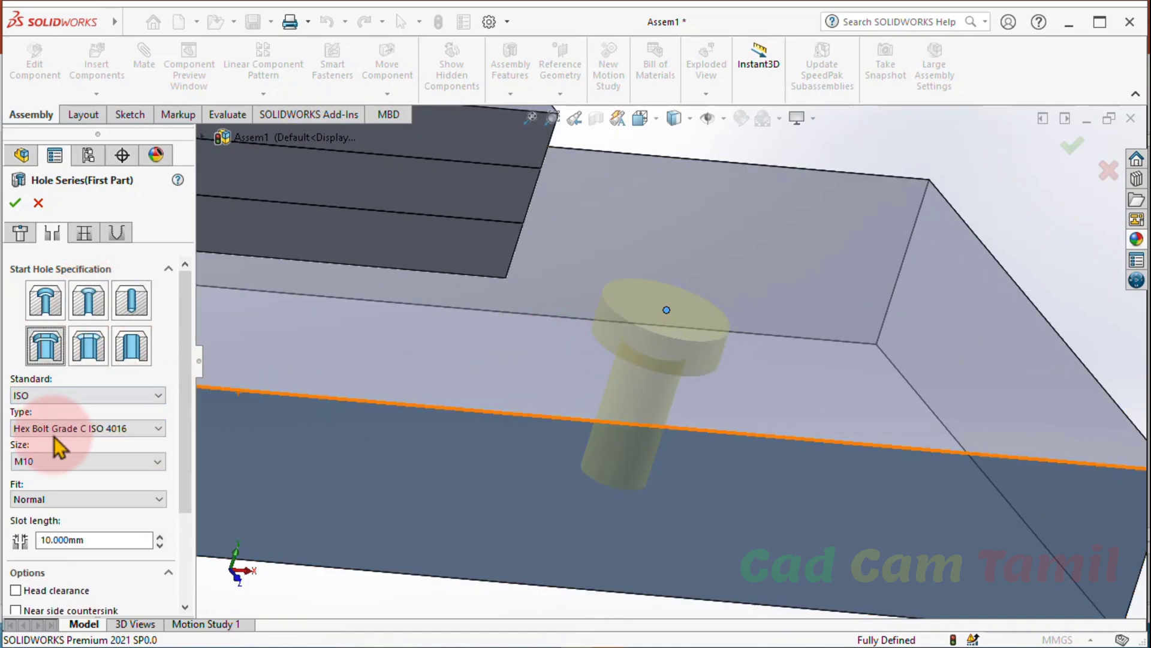
pyautogui.click(56, 313)
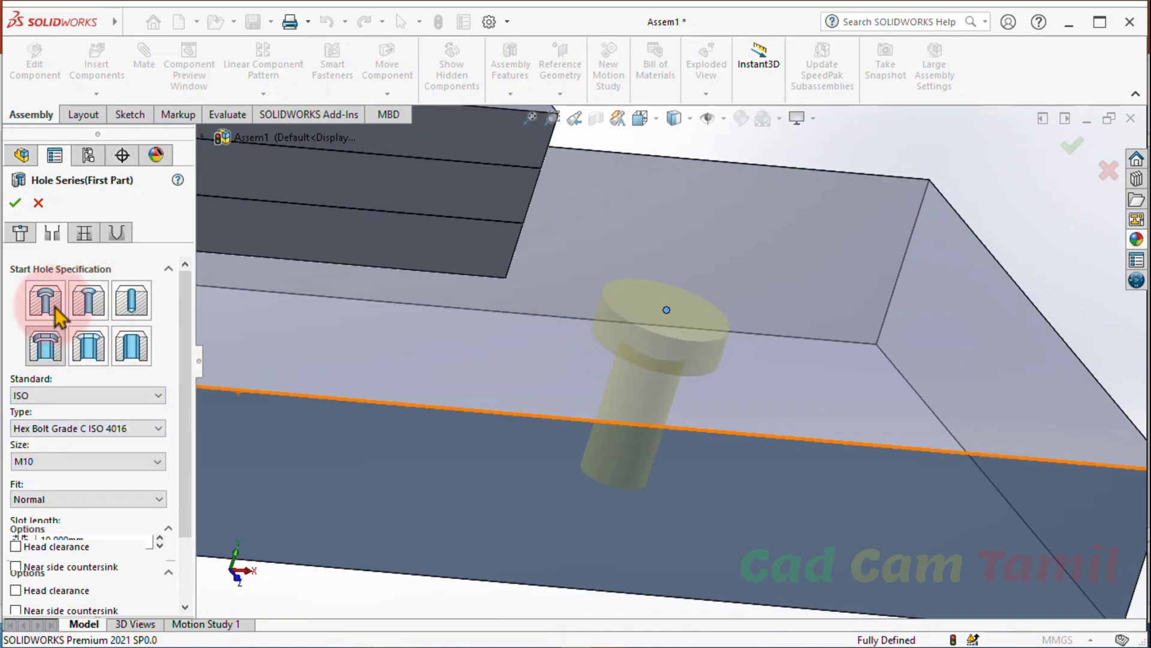
pyautogui.click(84, 347)
pyautogui.click(54, 347)
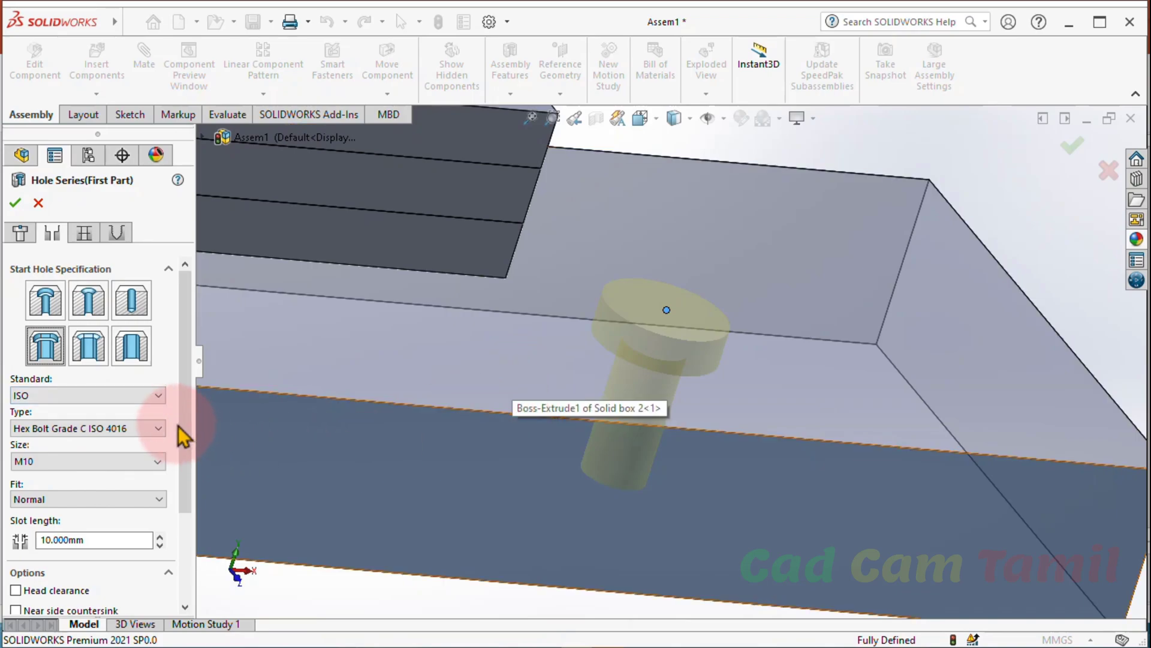
# Specify the start hole with the ISO standard, the Hex Bolt Grade C ISO 4016 type and a Normal fit
pyautogui.click(158, 395)
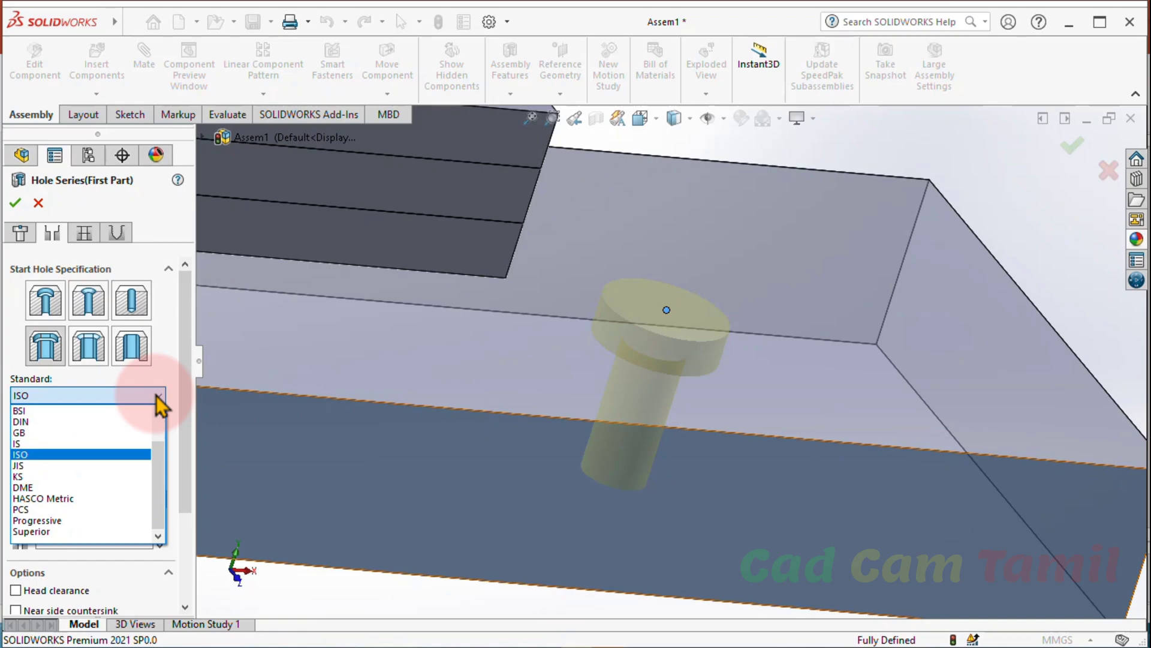
pyautogui.click(53, 461)
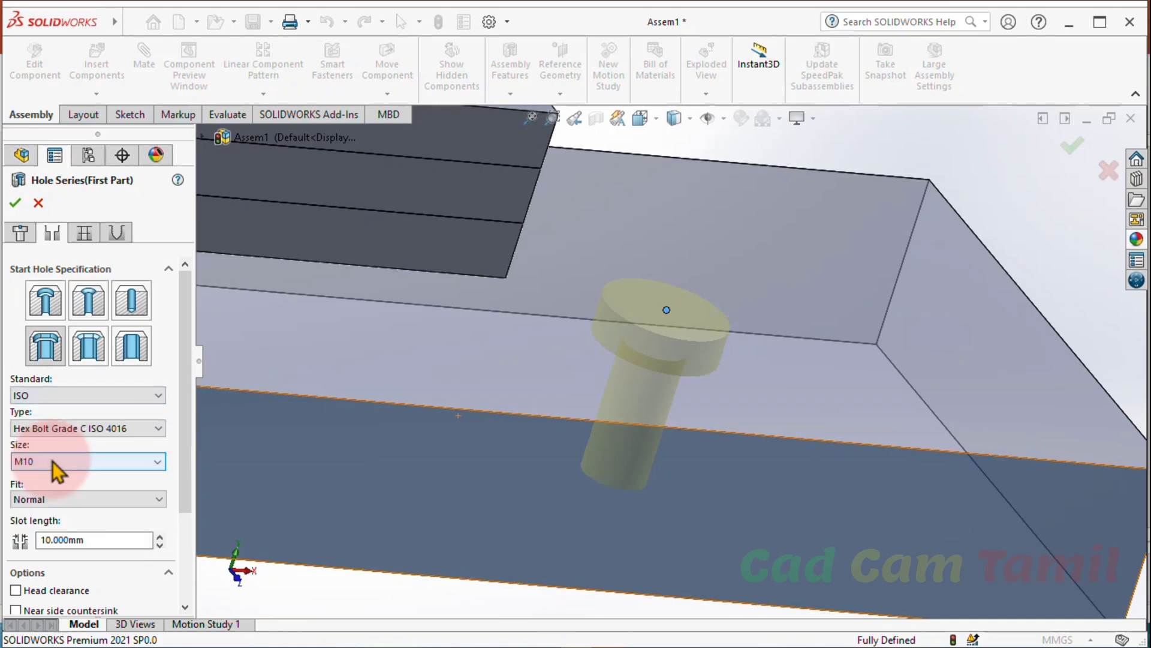
pyautogui.click(60, 427)
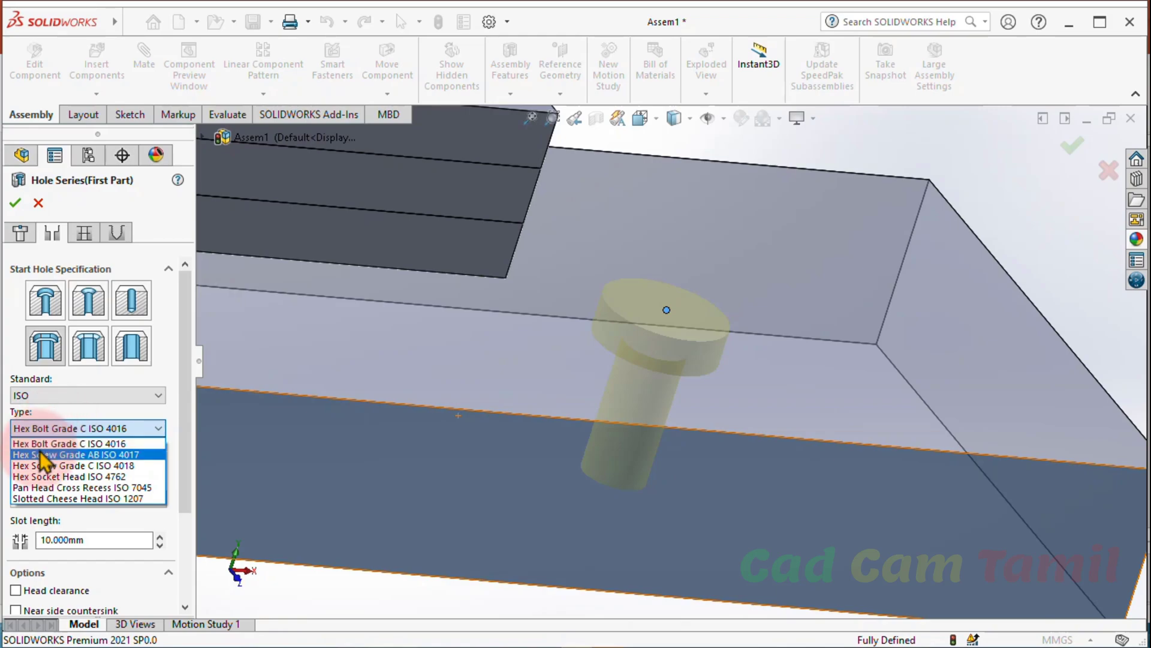
pyautogui.click(44, 443)
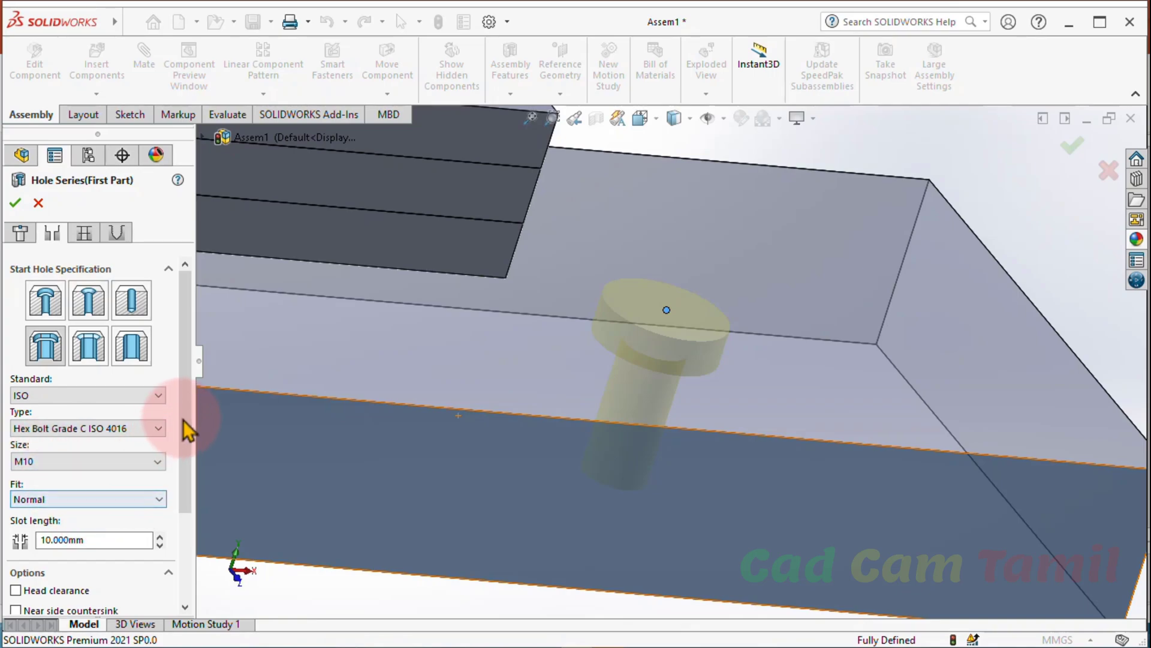
pyautogui.scroll(-3, 185, 427)
pyautogui.click(159, 372)
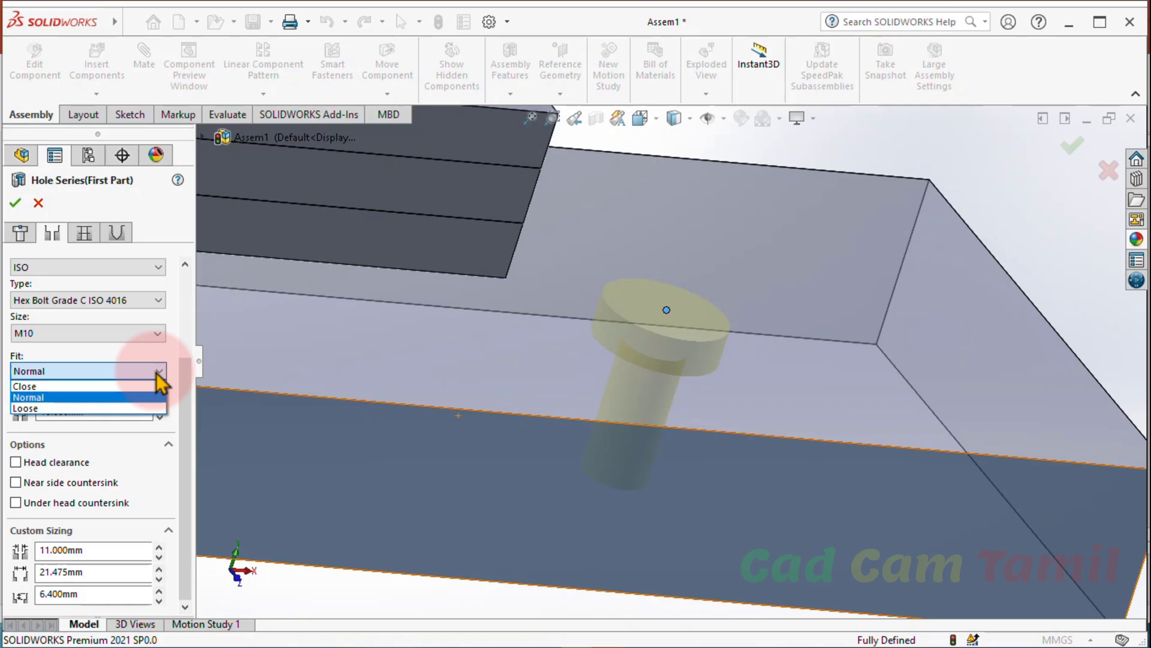
pyautogui.click(116, 397)
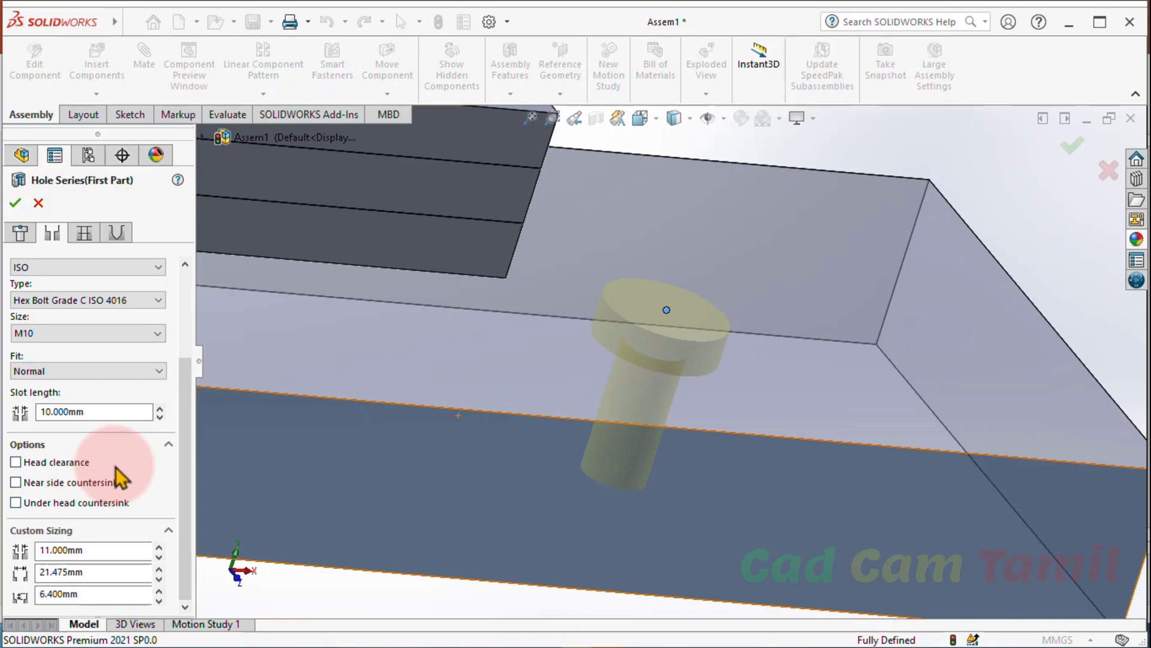
# Try the Head clearance option on the start hole, switch it off again and review the custom sizing fields
pyautogui.click(16, 461)
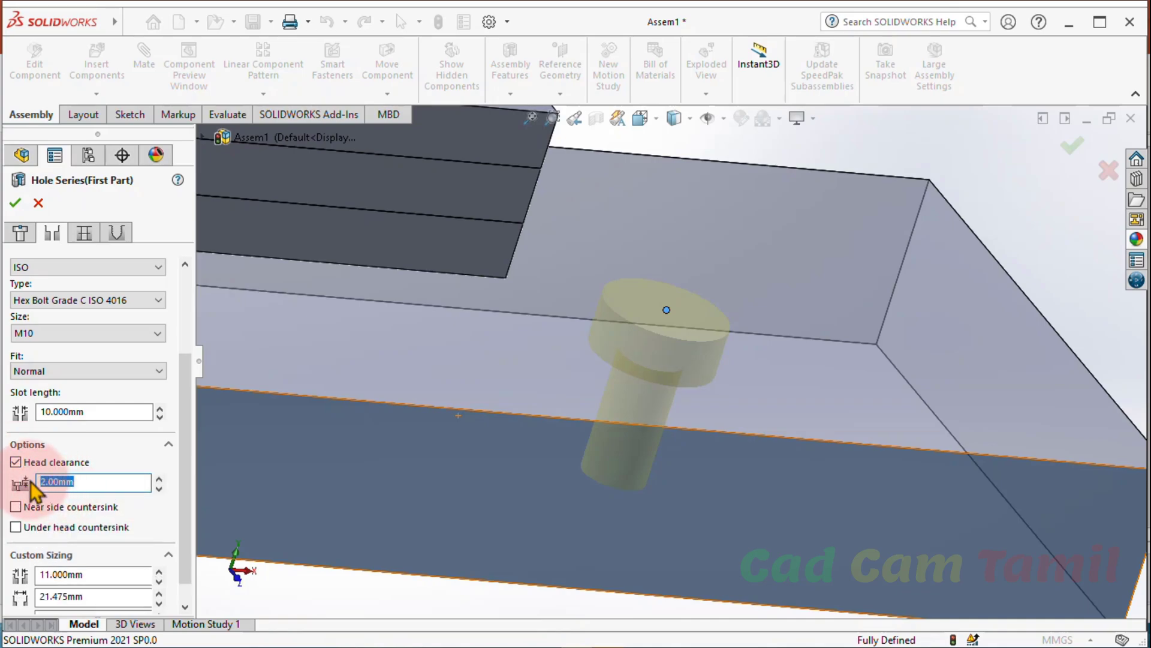
pyautogui.click(15, 461)
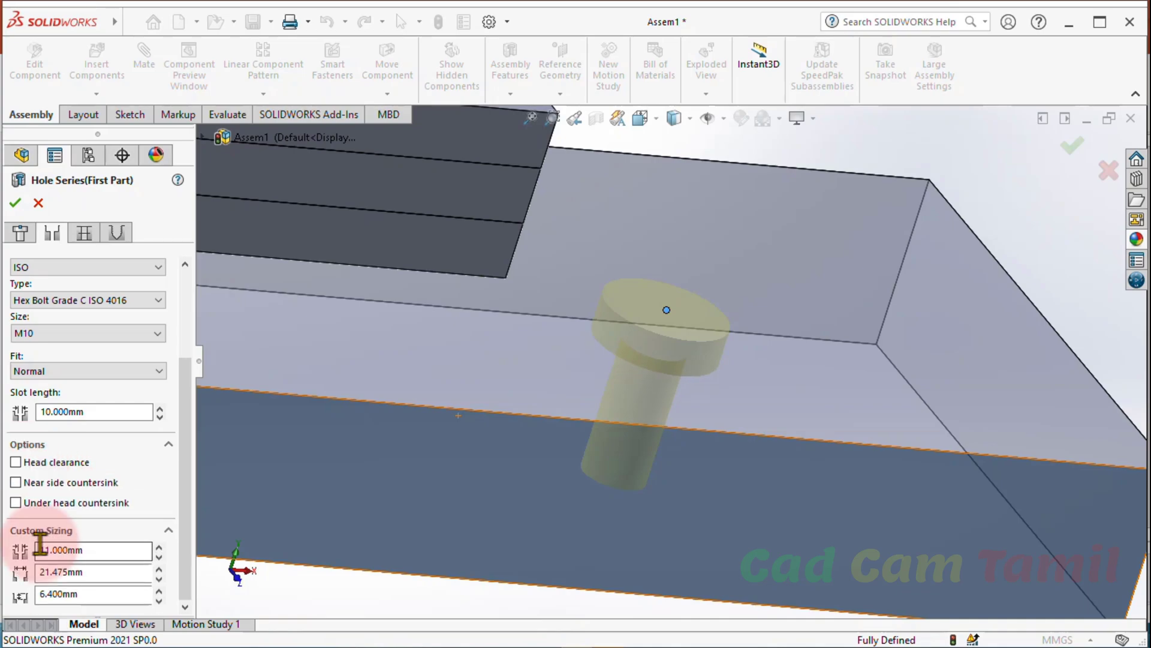
pyautogui.click(120, 550)
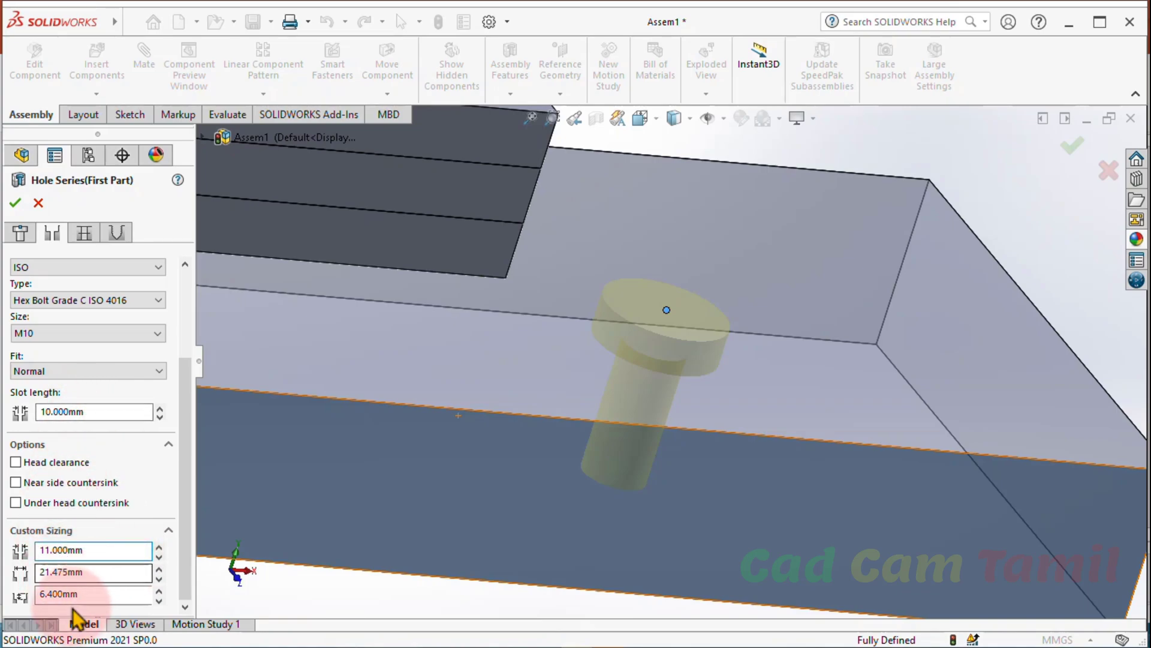
pyautogui.scroll(4, 87, 576)
pyautogui.scroll(-1, 90, 580)
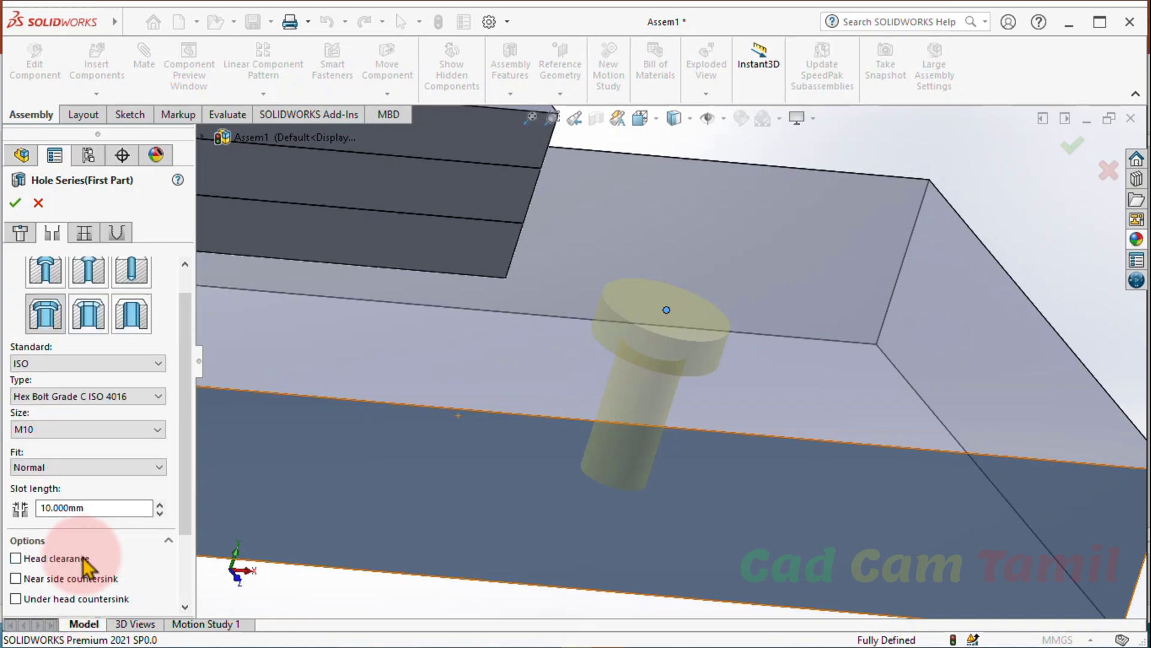
# In the middle-parts settings, switch automatic sizing based on the start hole off and back on
pyautogui.click(84, 232)
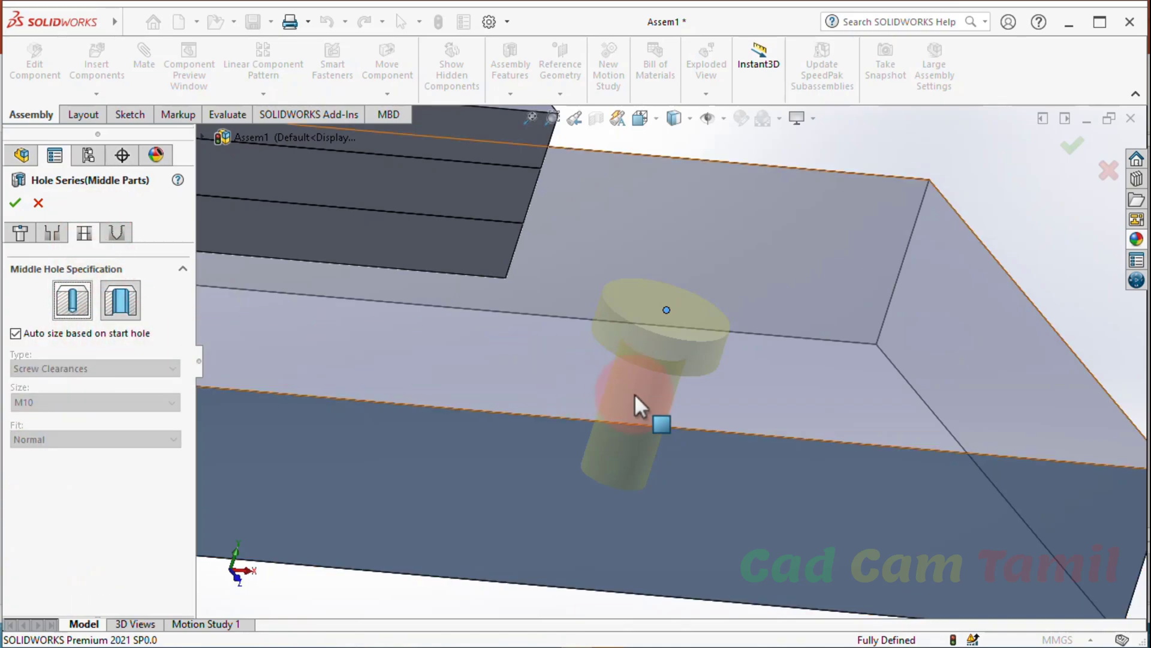
pyautogui.click(603, 428)
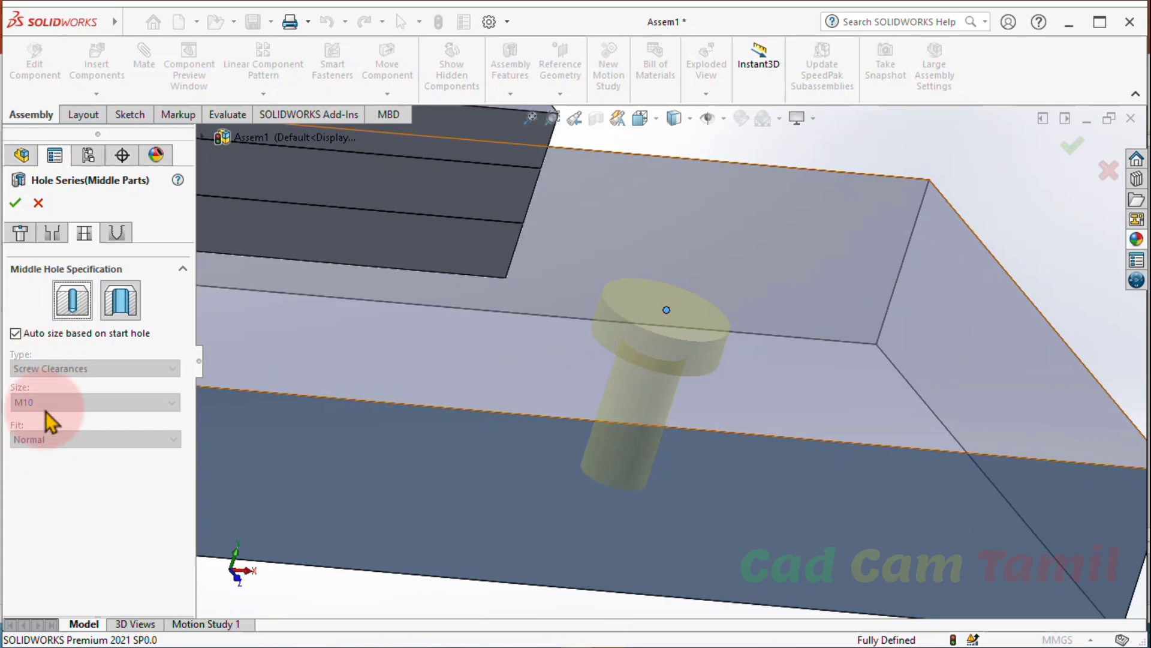
pyautogui.click(16, 334)
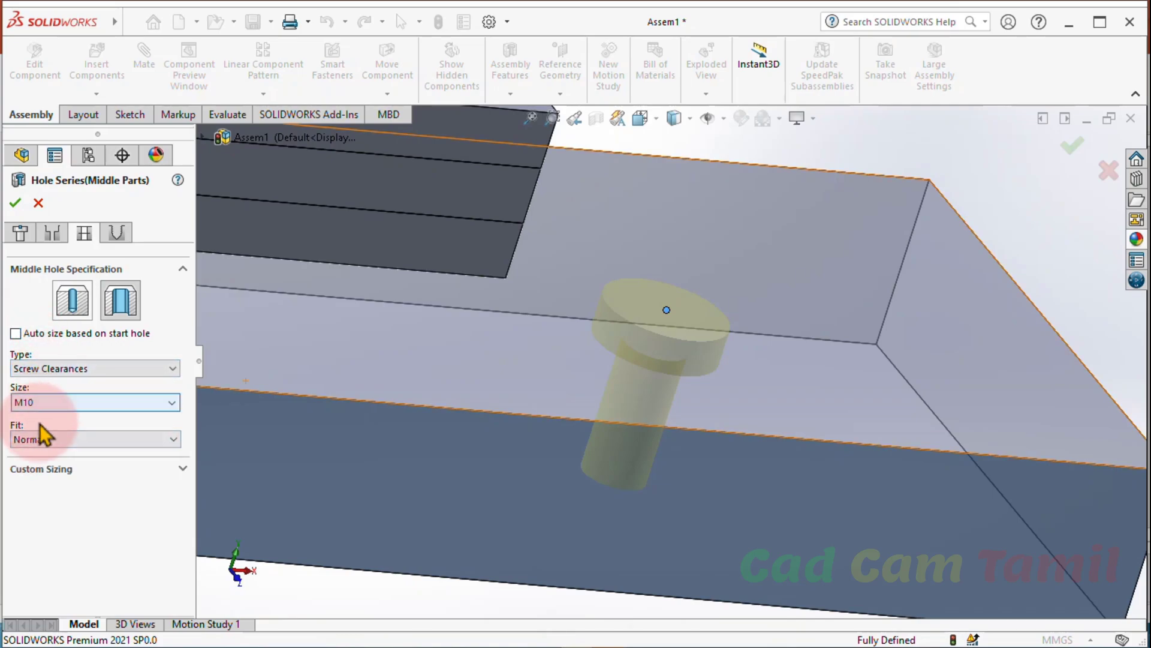
pyautogui.click(16, 333)
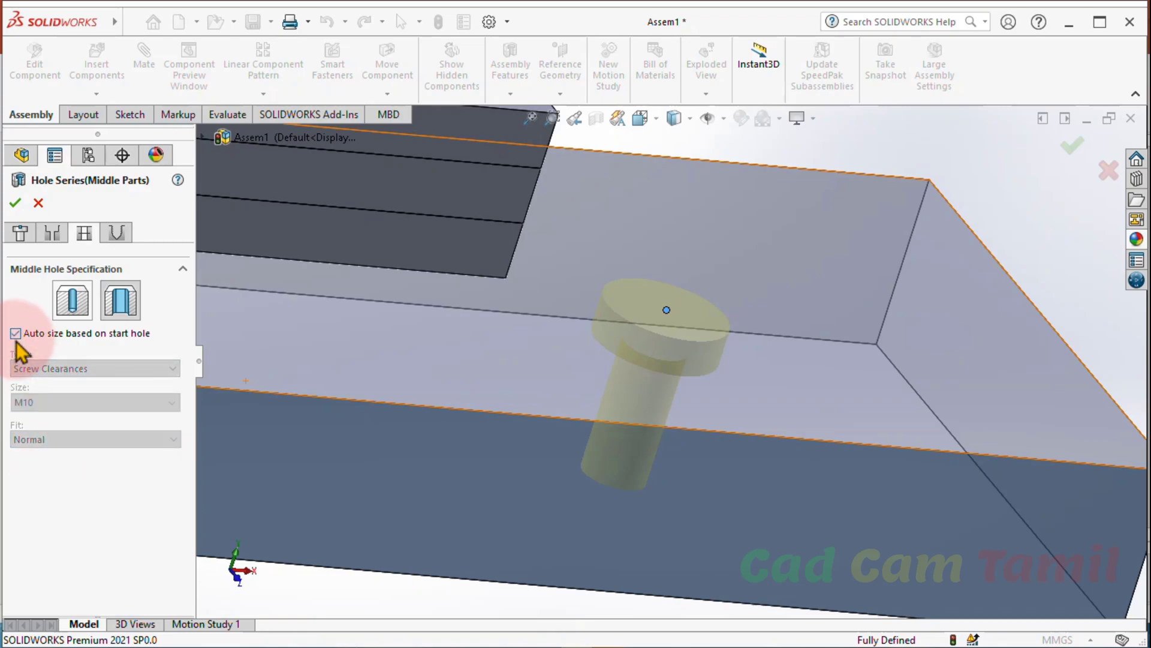
# Keep the last part's end condition at Through All and create the hole series
pyautogui.click(119, 240)
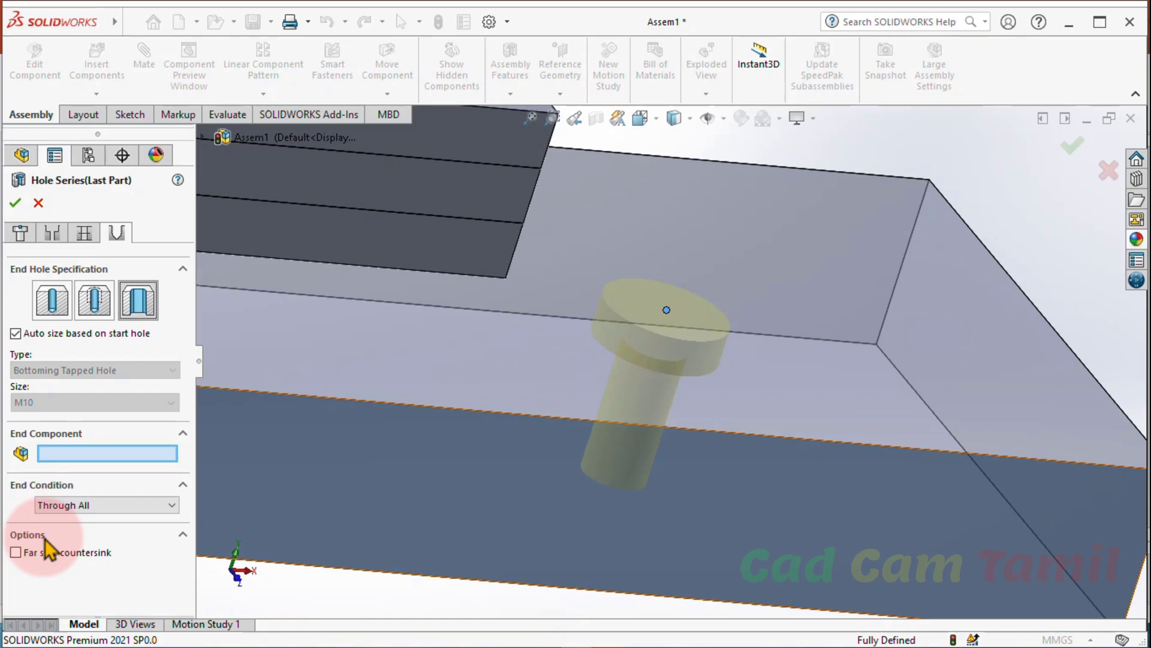
pyautogui.scroll(3, 678, 358)
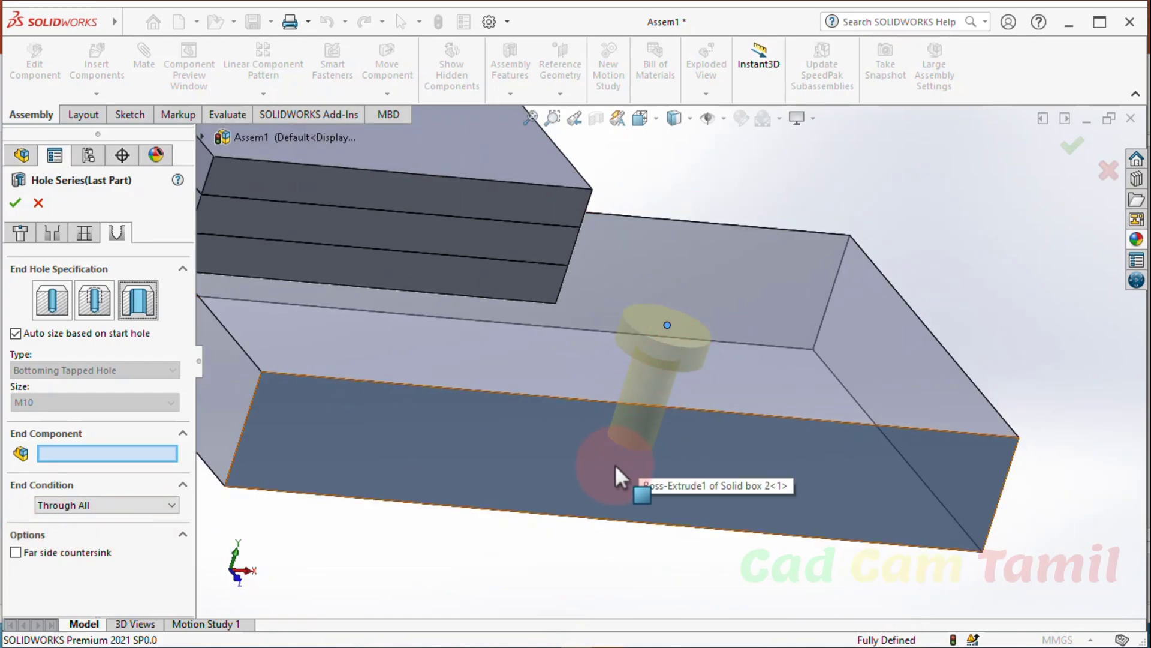
pyautogui.click(15, 204)
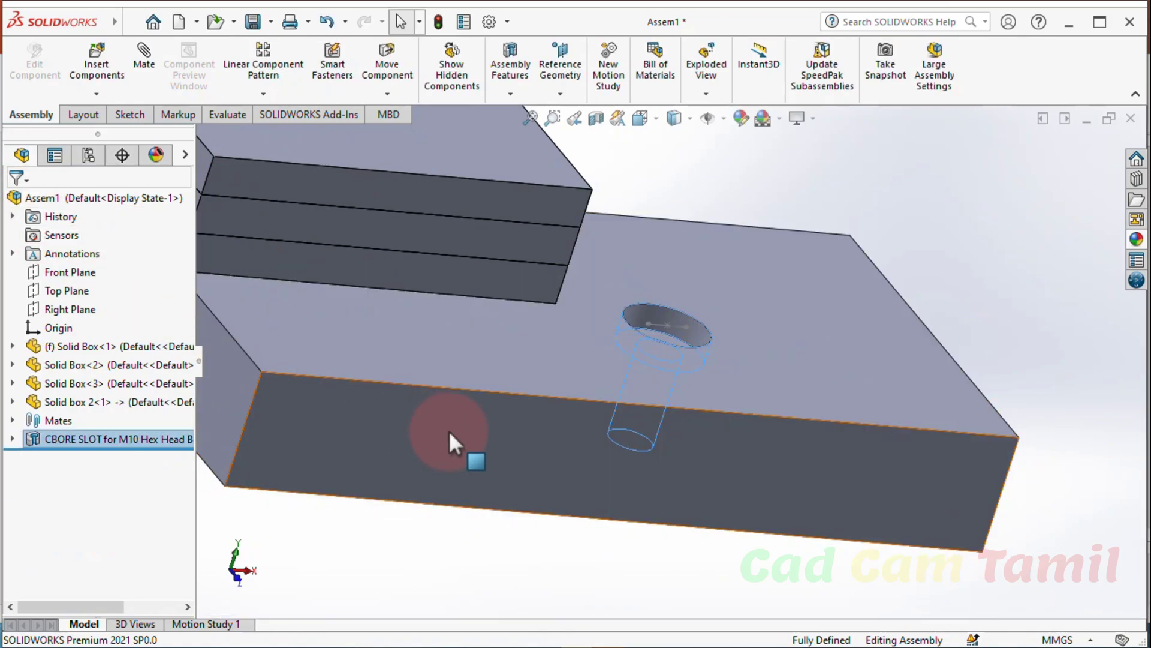
# Open the large box's part, Solid box 2, from the assembly and inspect the new hole in it
pyautogui.moveTo(953, 272); pyautogui.dragTo(719, 365, button='middle')
pyautogui.click(1009, 276)
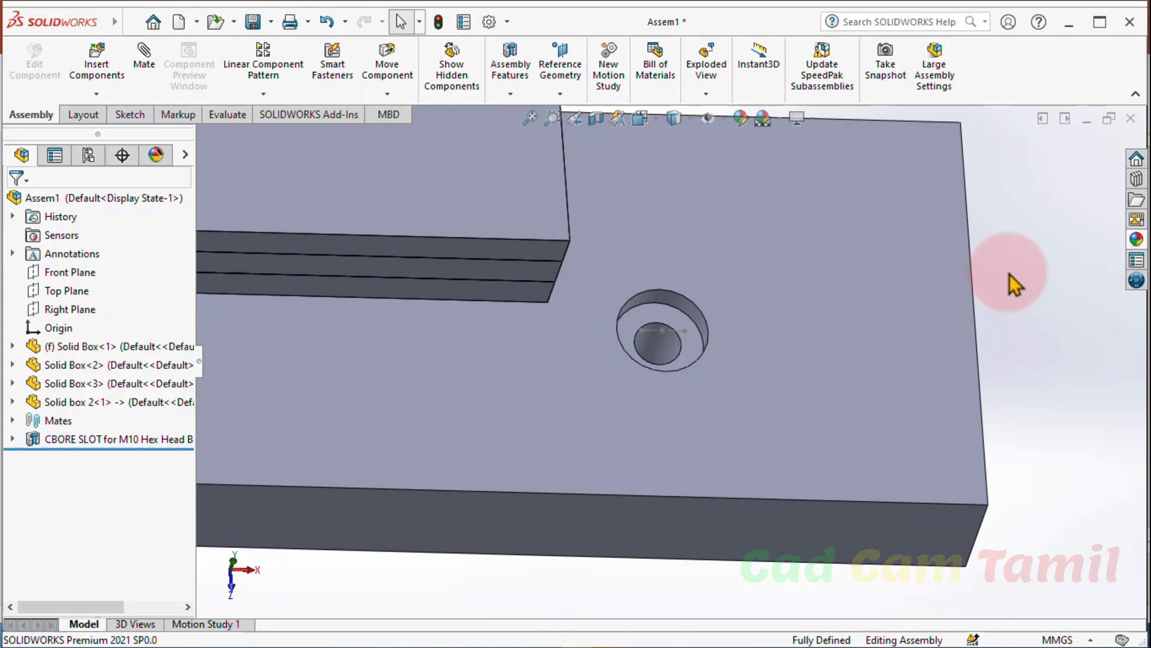
pyautogui.click(855, 367)
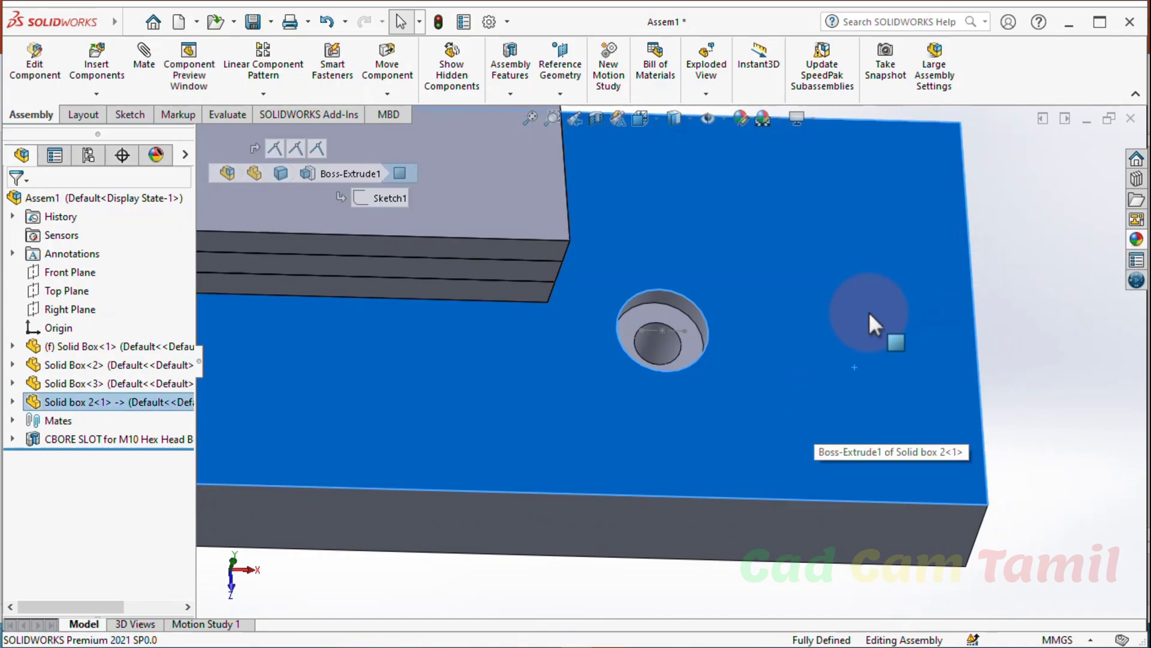
pyautogui.click(847, 319)
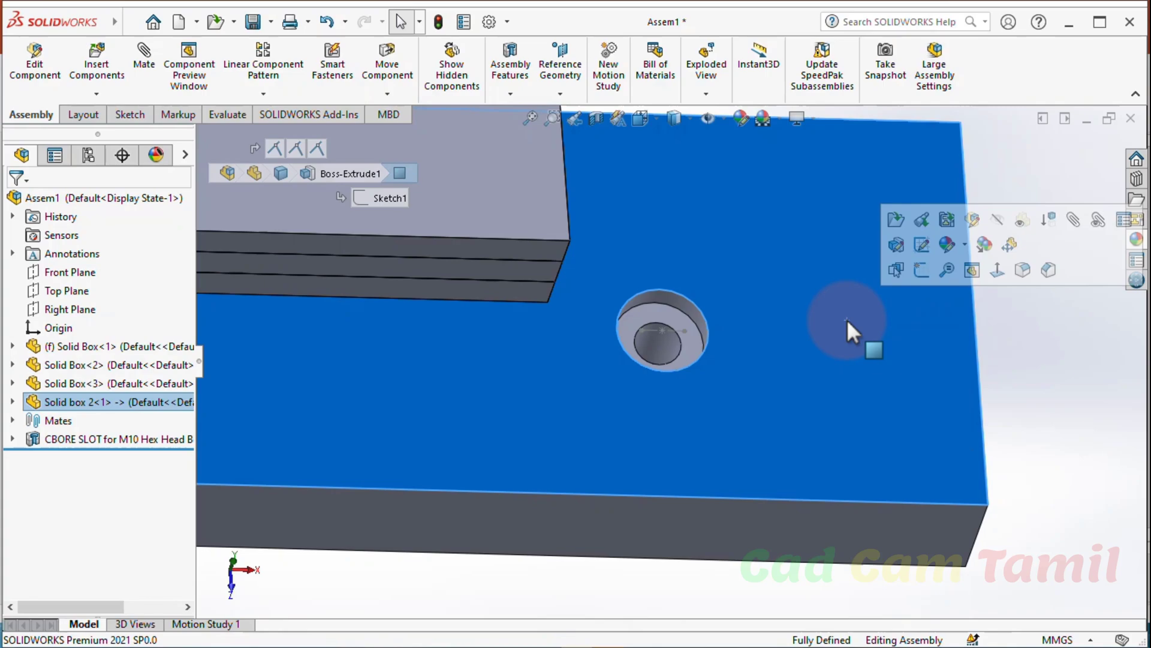
pyautogui.click(896, 218)
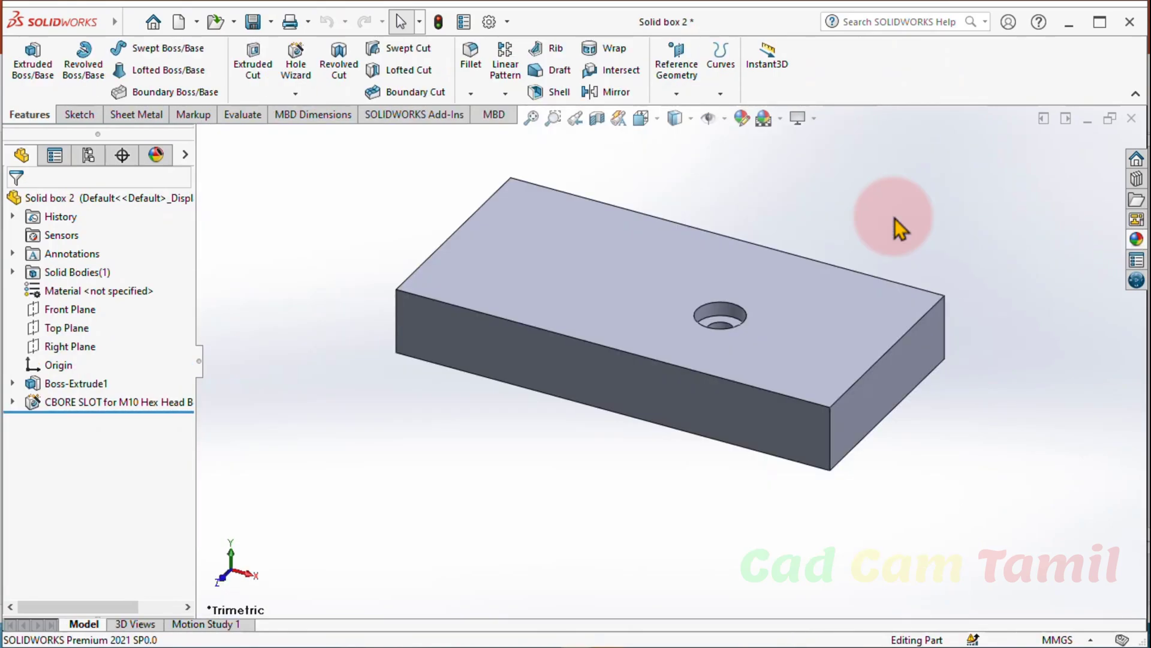
pyautogui.scroll(2, 737, 333)
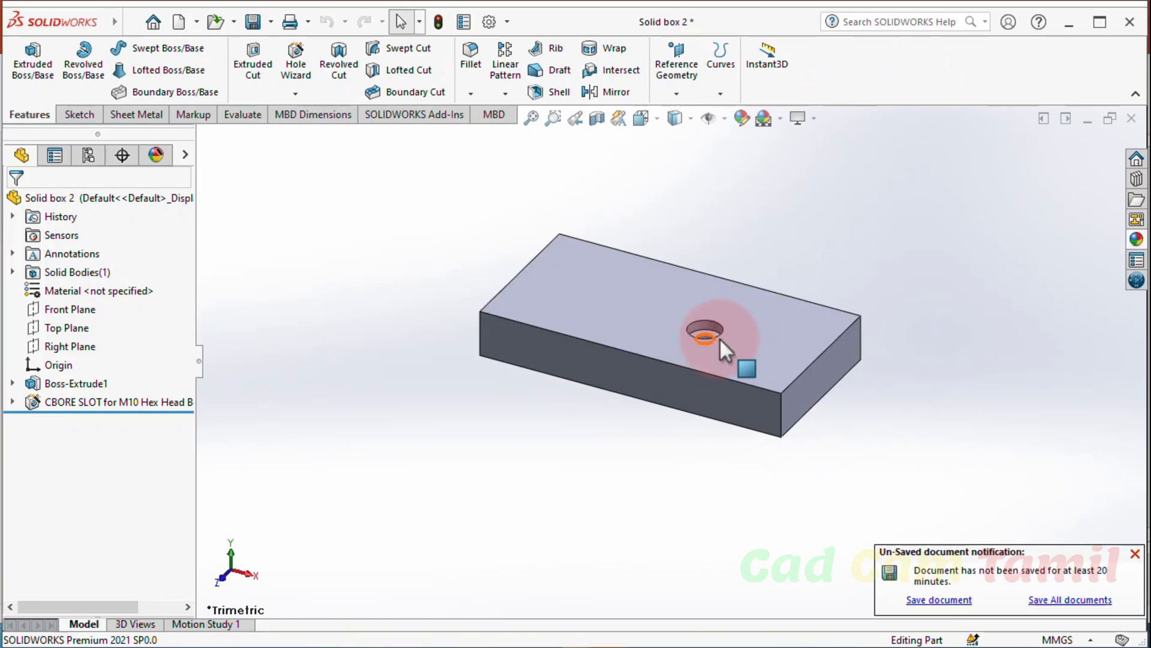
pyautogui.scroll(-2, 717, 340)
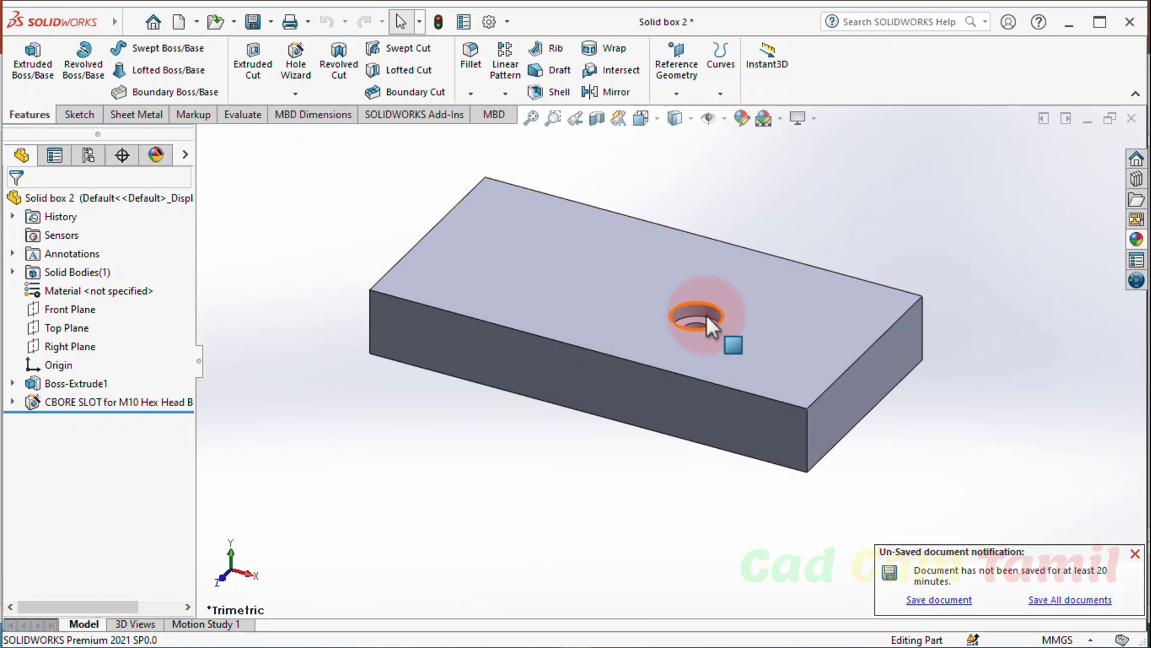
# Minimize the Solid box 2 part and return to the maximized Assem1 assembly, showing all the boxes
pyautogui.click(1087, 119)
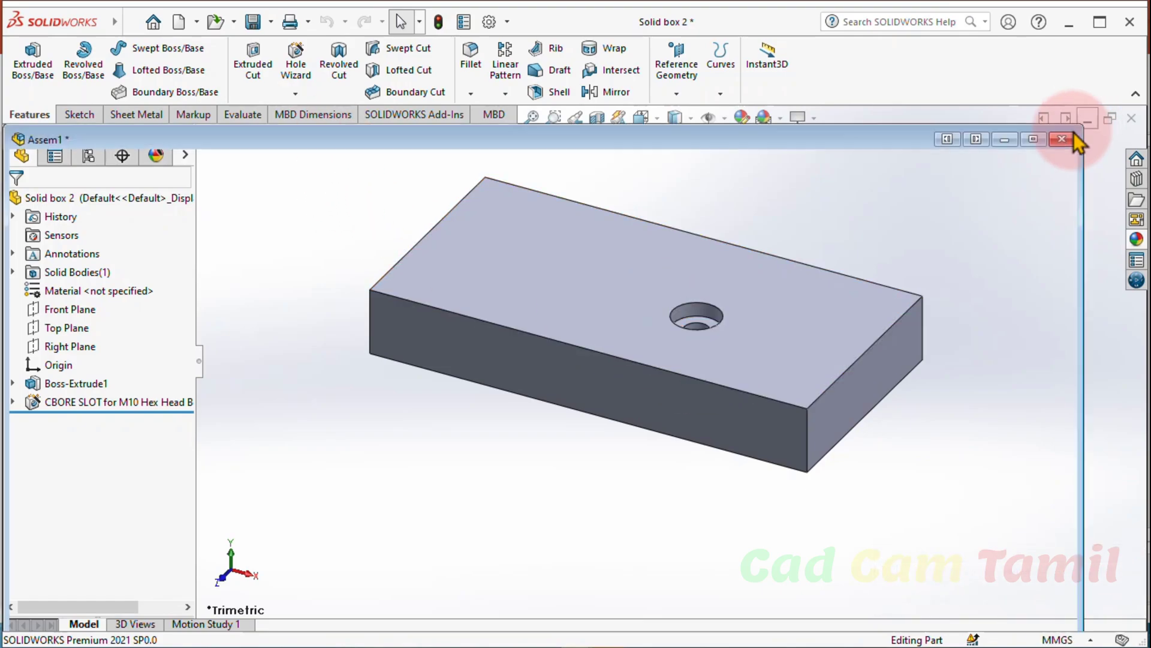
pyautogui.click(1033, 142)
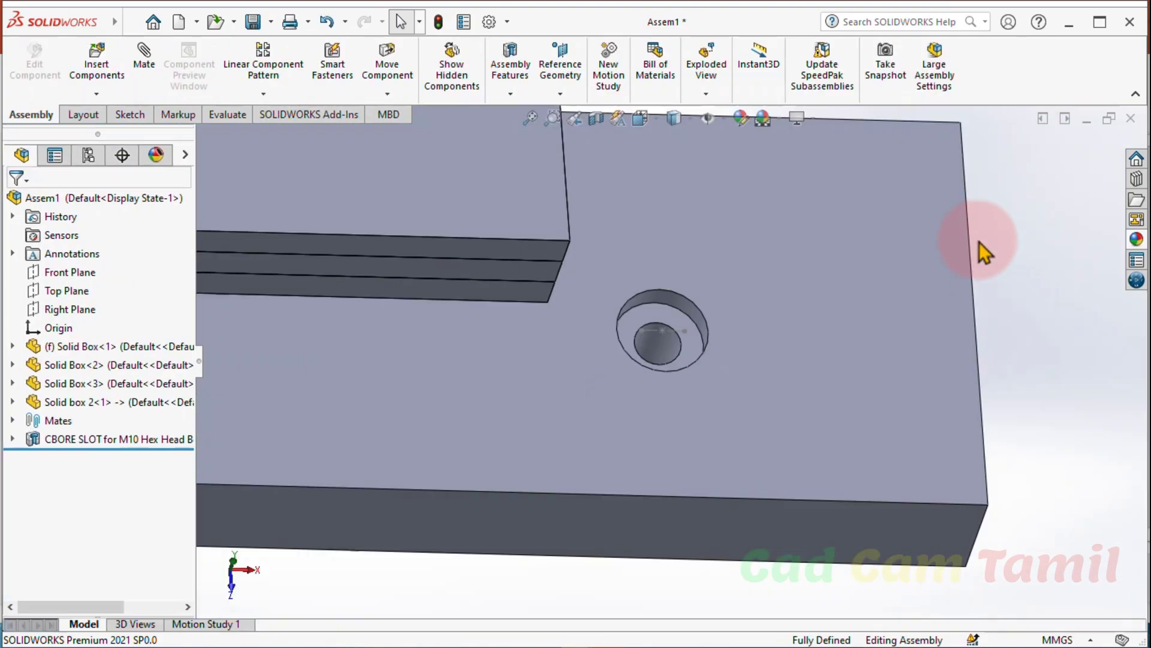
pyautogui.scroll(3, 684, 456)
pyautogui.scroll(-2, 674, 236)
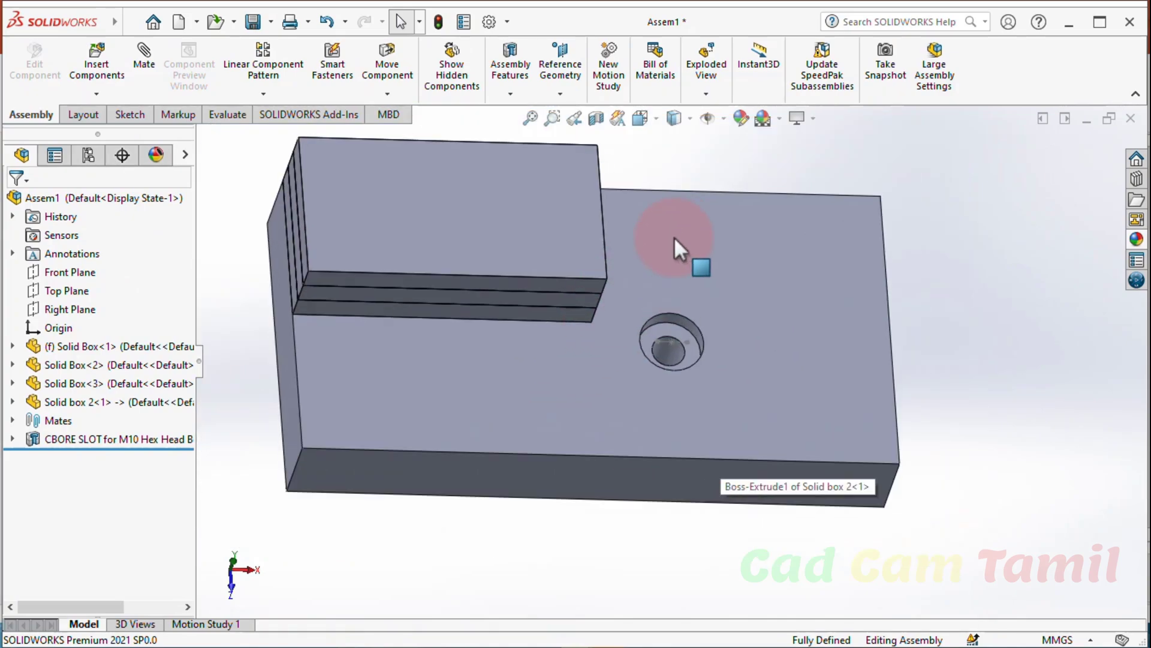
# Try to place a Hole Wizard countersunk hole using the large box's top face, with its points over the stacked small boxes
pyautogui.click(501, 100)
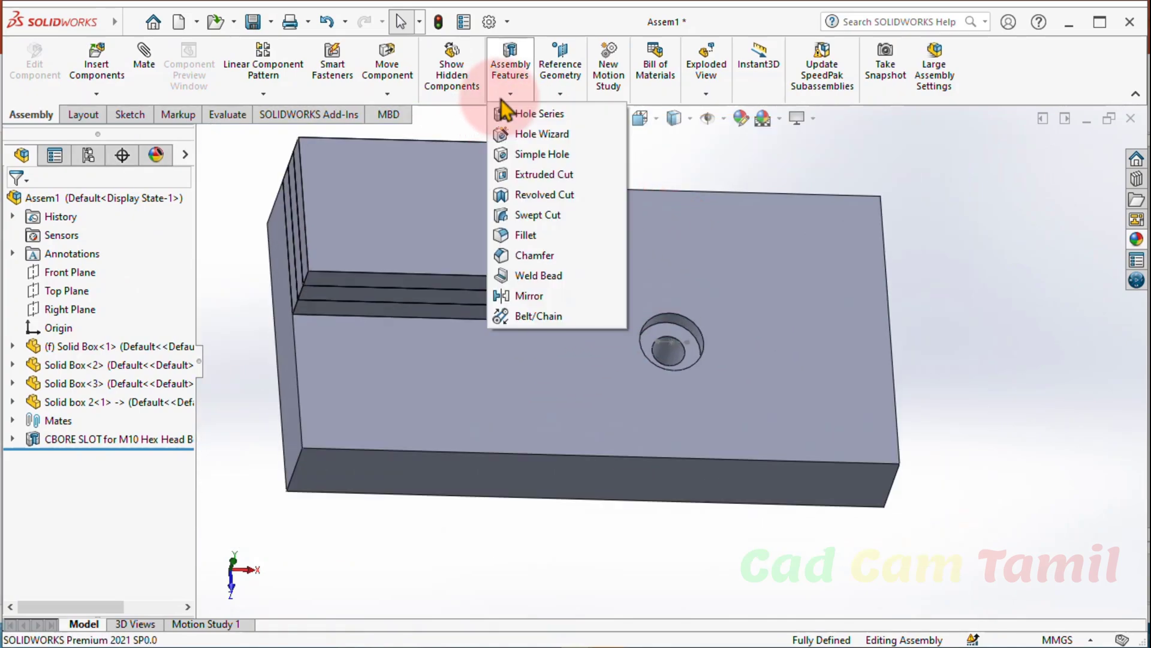
pyautogui.click(527, 138)
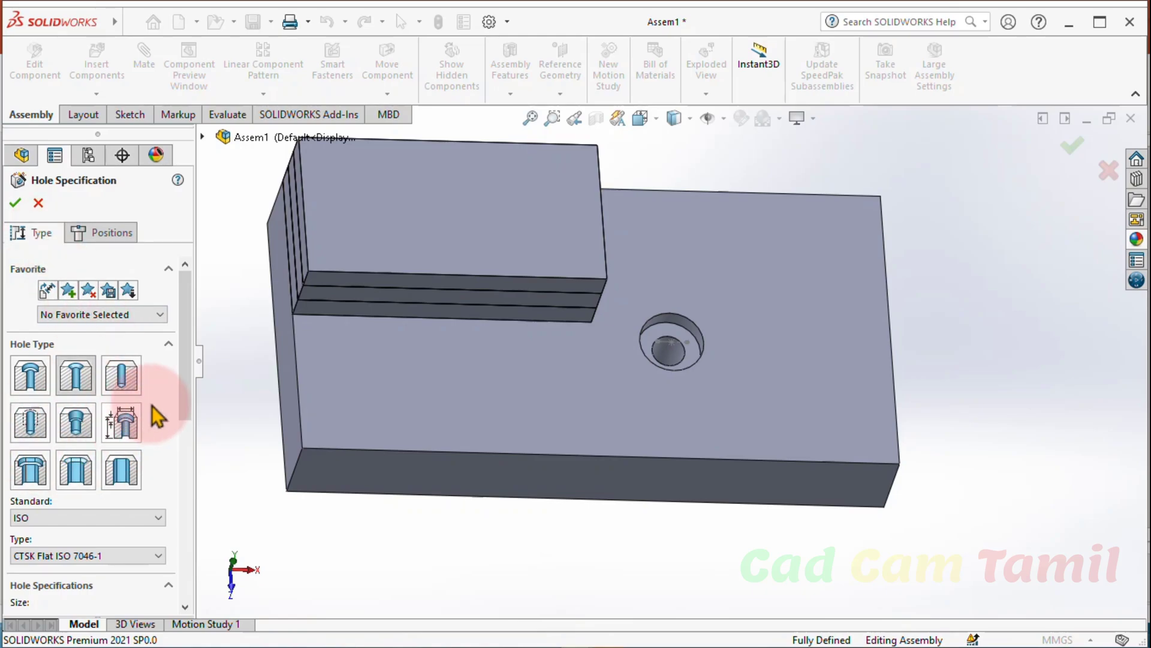
pyautogui.moveTo(184, 357)
pyautogui.mouseDown()
pyautogui.moveTo(172, 569)
pyautogui.moveTo(193, 358)
pyautogui.mouseUp()
pyautogui.click(114, 233)
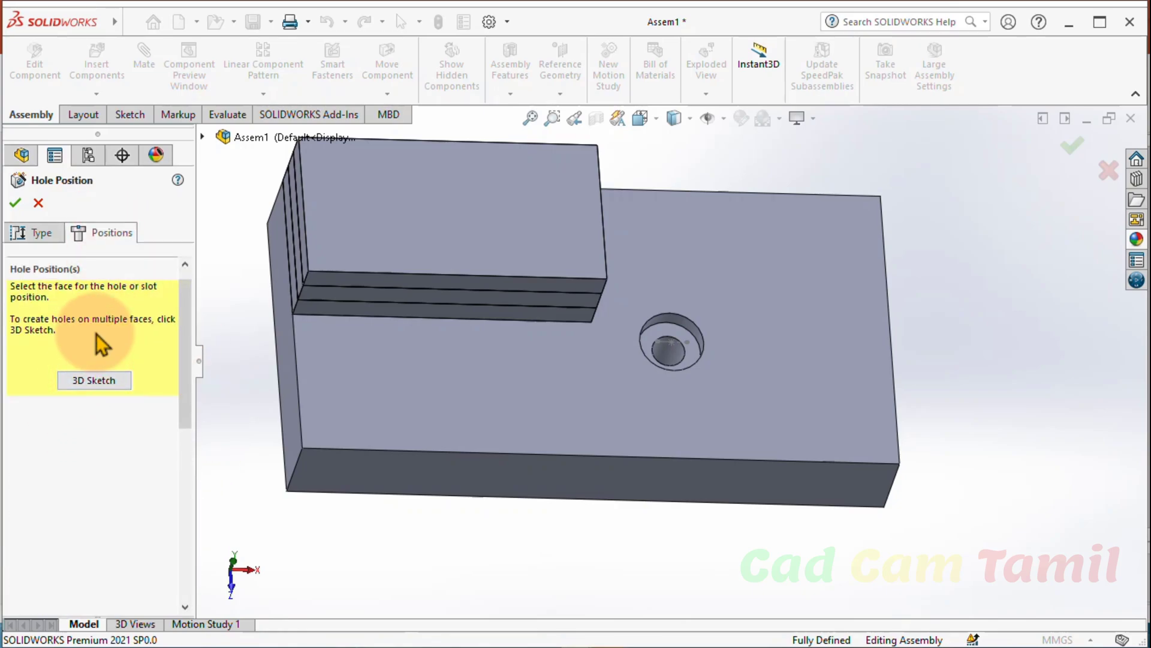
pyautogui.click(456, 381)
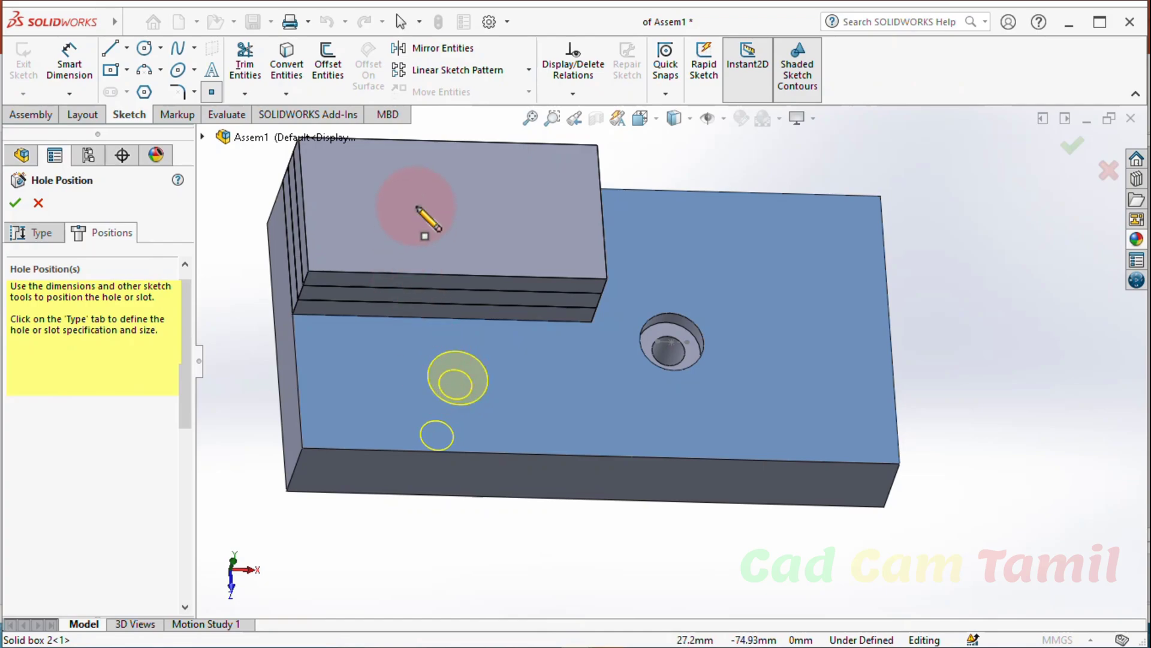
pyautogui.click(487, 200)
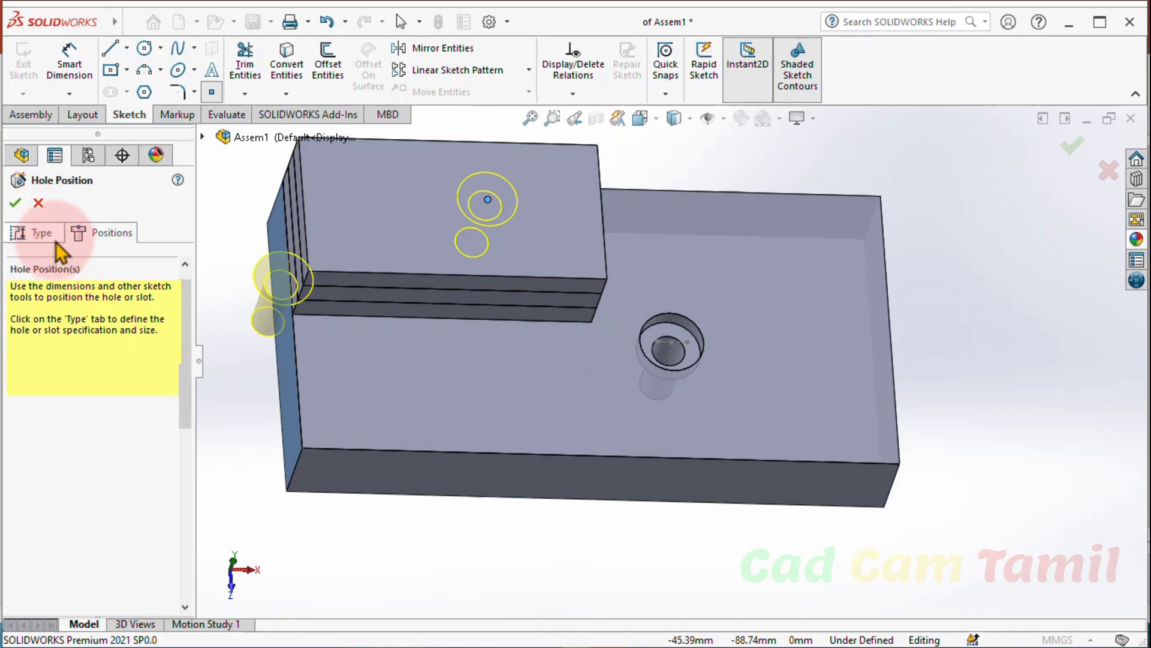
pyautogui.click(41, 233)
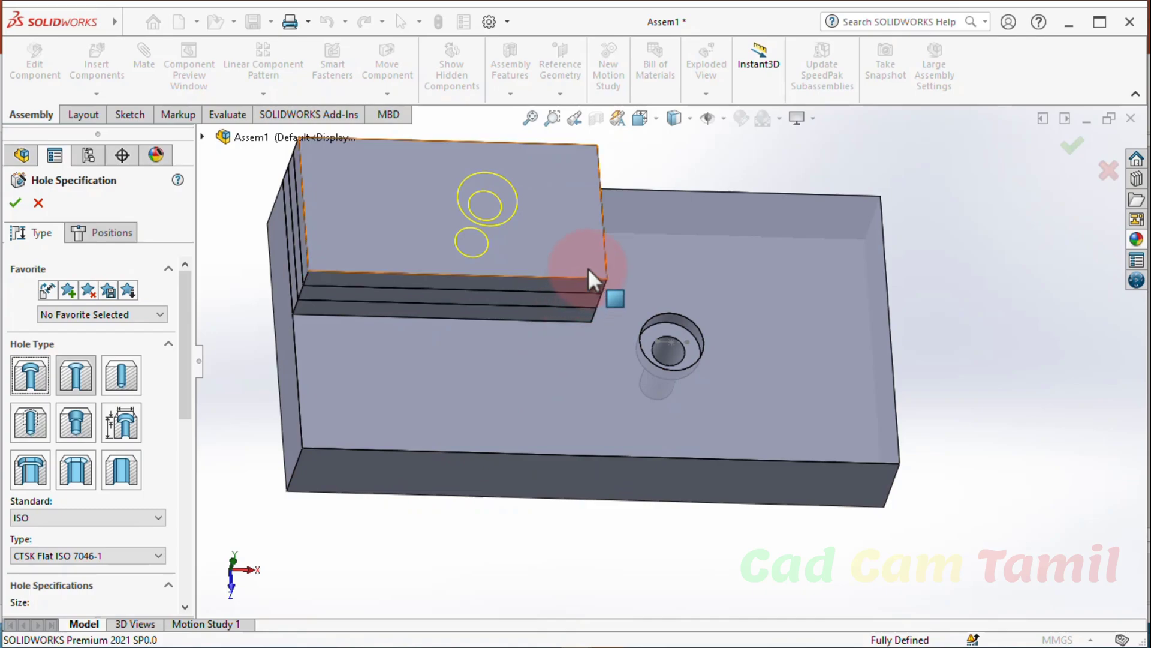
pyautogui.moveTo(951, 375); pyautogui.dragTo(823, 476, button='middle')
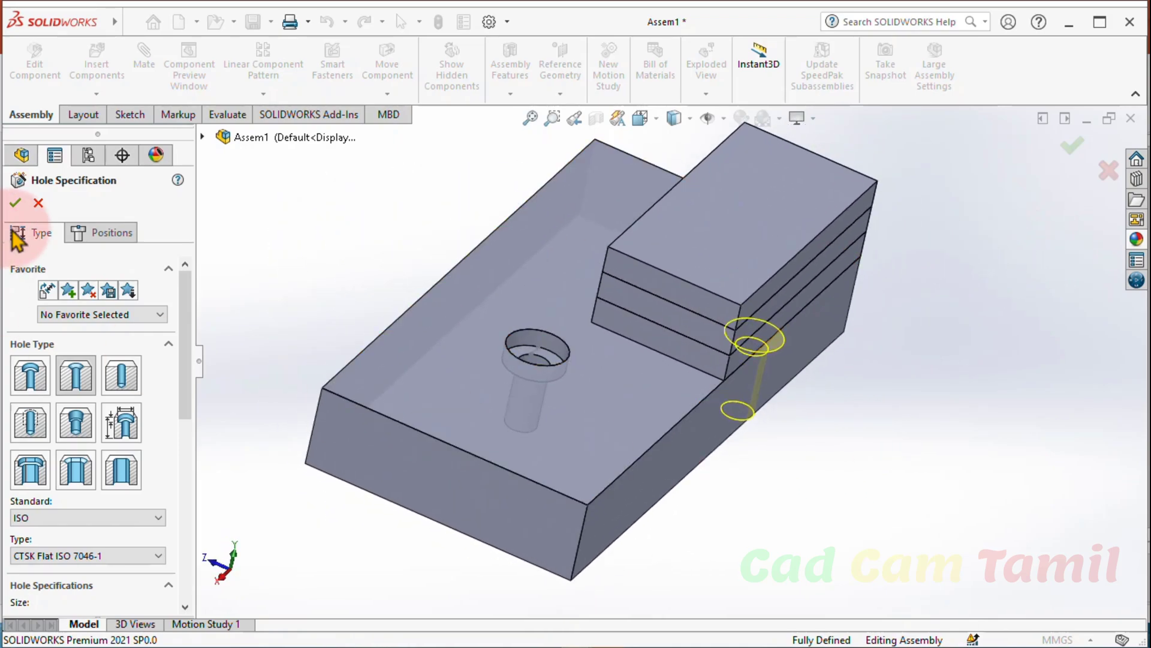
pyautogui.click(98, 231)
pyautogui.click(722, 204)
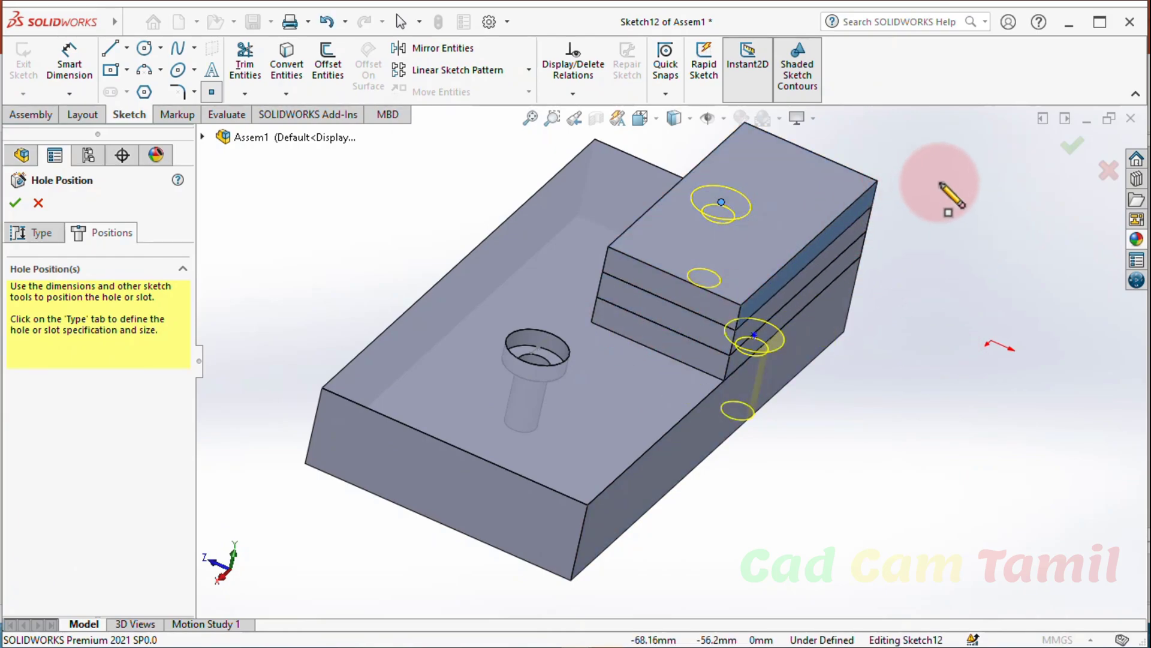
# Create a Hole Wizard M10 countersunk hole on the uppermost small box's top face, with a blind depth of 100 mm
pyautogui.moveTo(856, 360); pyautogui.dragTo(605, 219, button='middle')
pyautogui.click(604, 219)
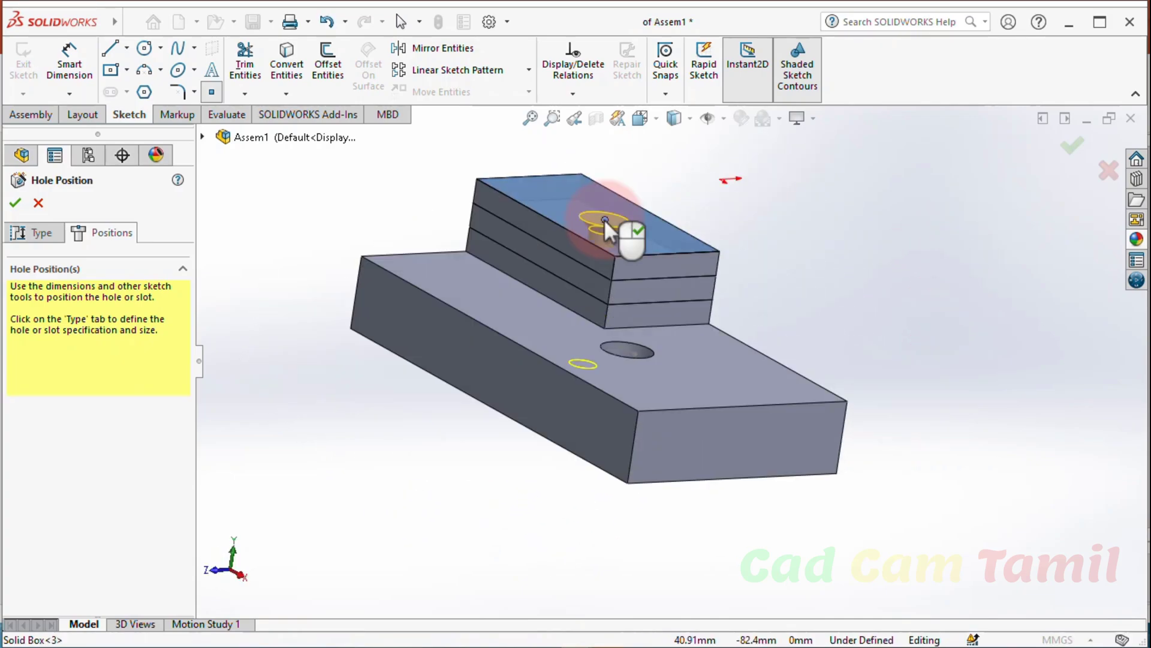
pyautogui.click(30, 237)
pyautogui.scroll(-2, 186, 414)
pyautogui.moveTo(180, 403); pyautogui.dragTo(137, 534)
pyautogui.scroll(3, 102, 406)
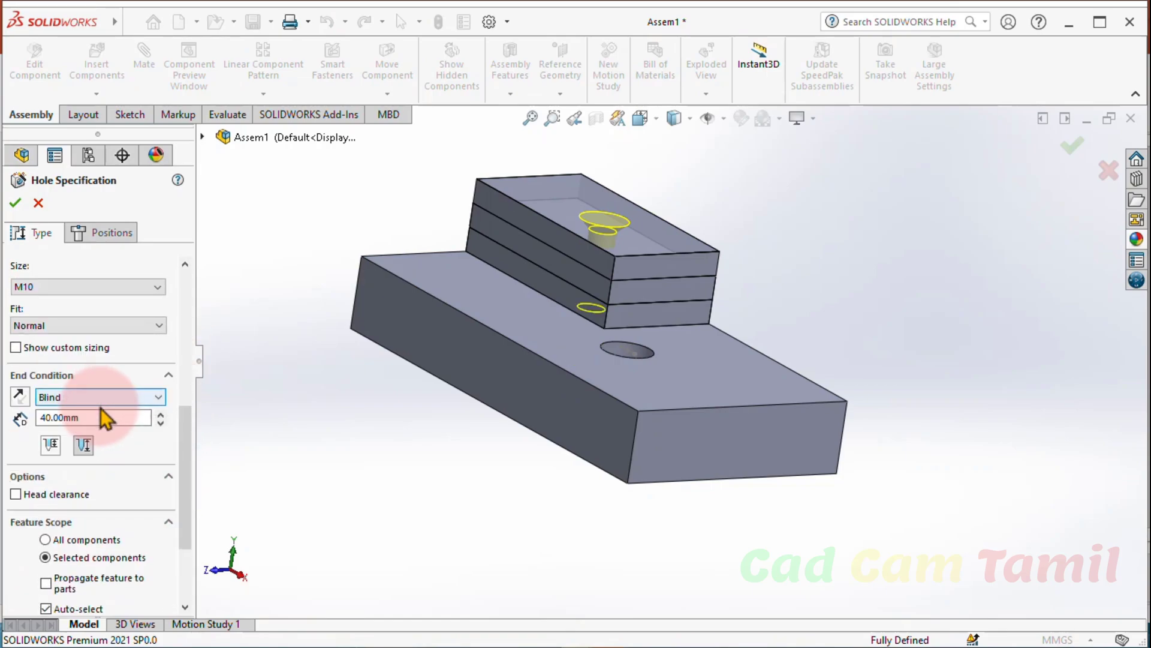
pyautogui.click(92, 418)
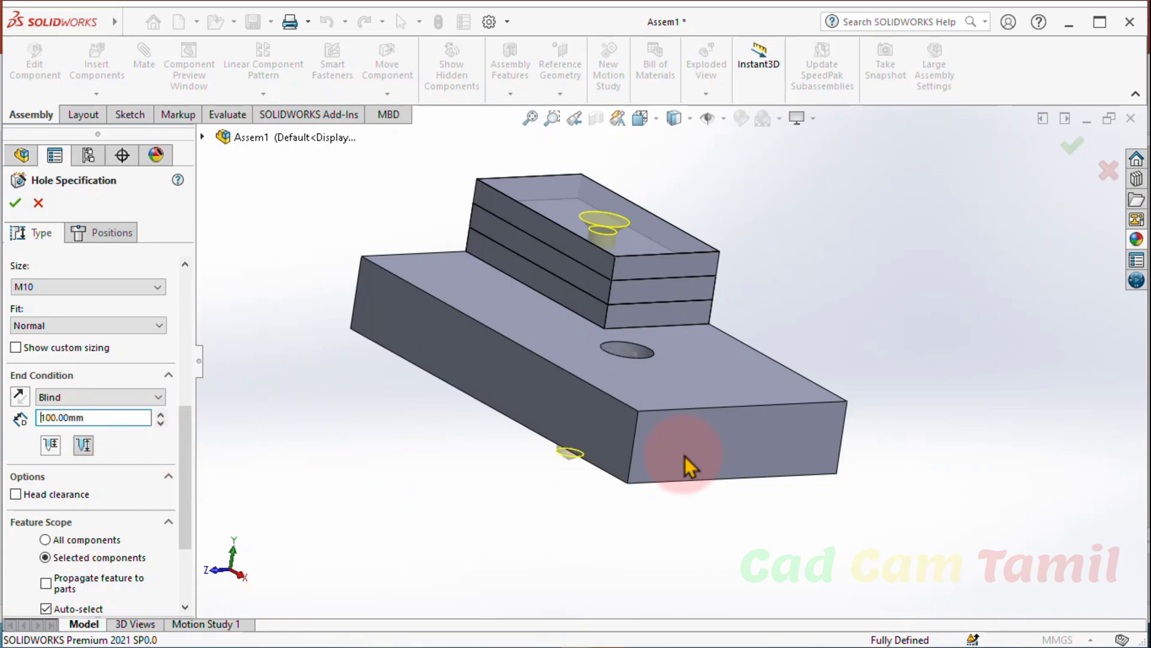
pyautogui.click(1065, 160)
pyautogui.moveTo(748, 249); pyautogui.dragTo(752, 472, button='middle')
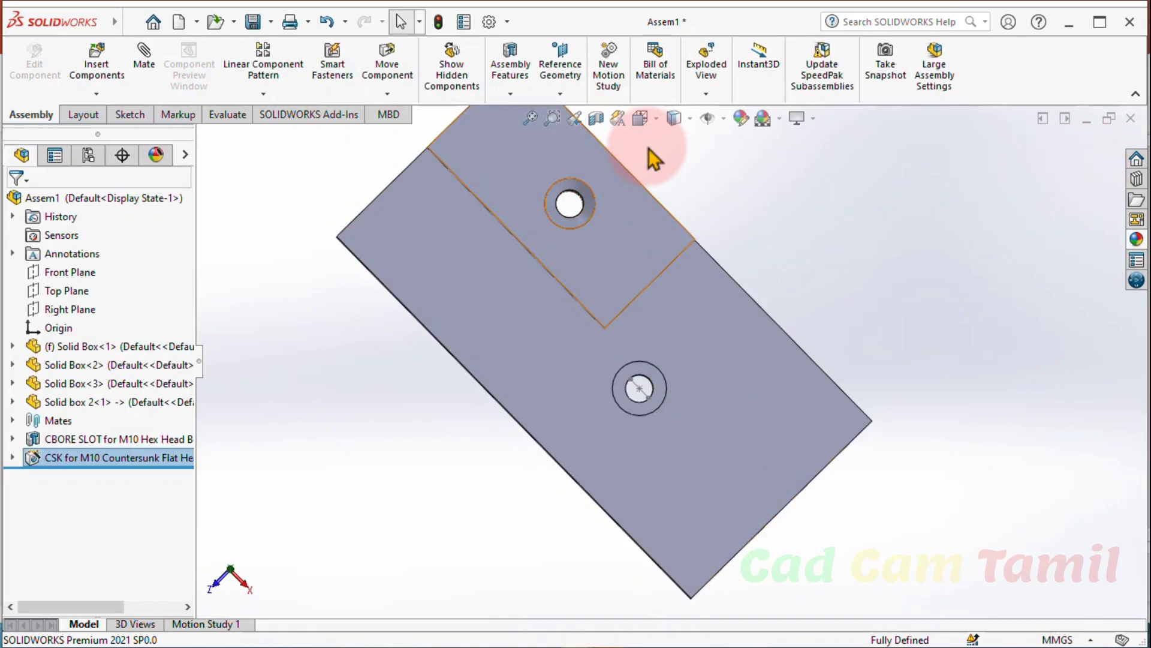
pyautogui.scroll(-2, 644, 158)
pyautogui.scroll(2, 578, 270)
pyautogui.moveTo(573, 292); pyautogui.dragTo(606, 240, button='middle')
pyautogui.scroll(2, 636, 336)
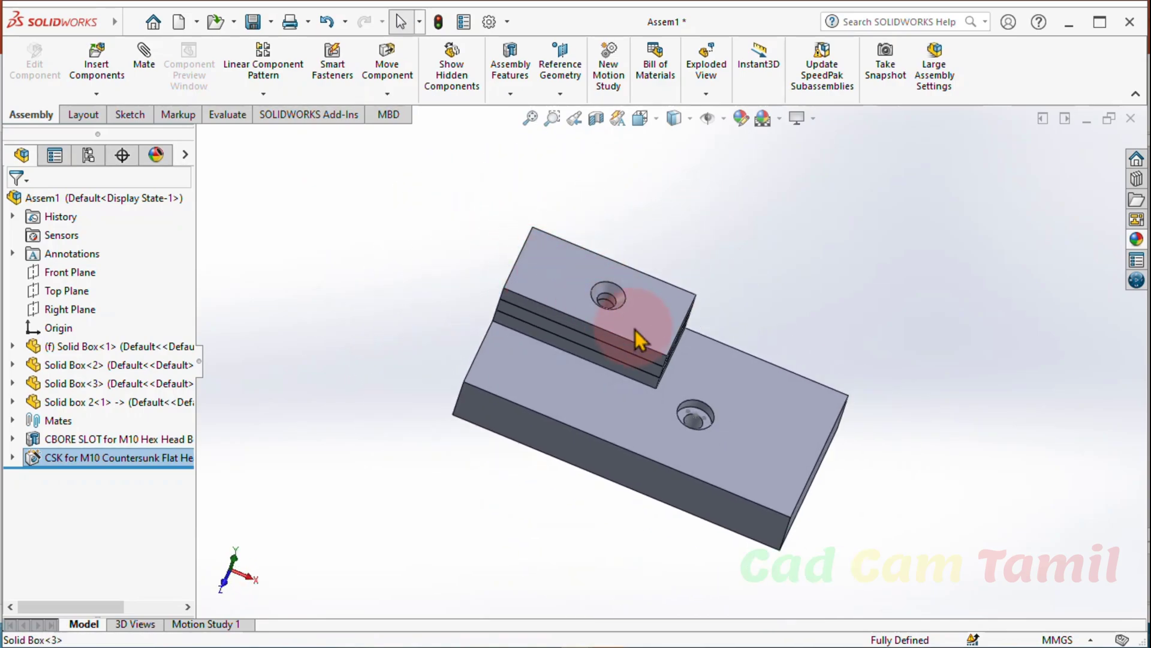
# Try to create a new hole series on the uppermost small box's top face, beside the countersunk hole
pyautogui.click(504, 99)
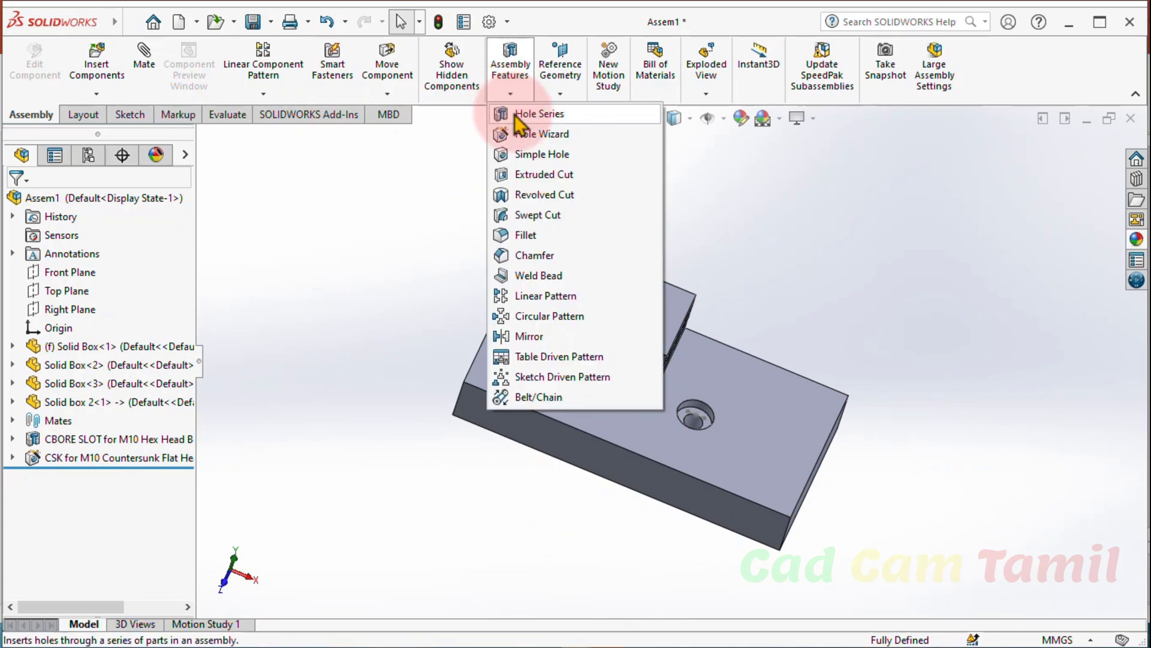
pyautogui.click(515, 114)
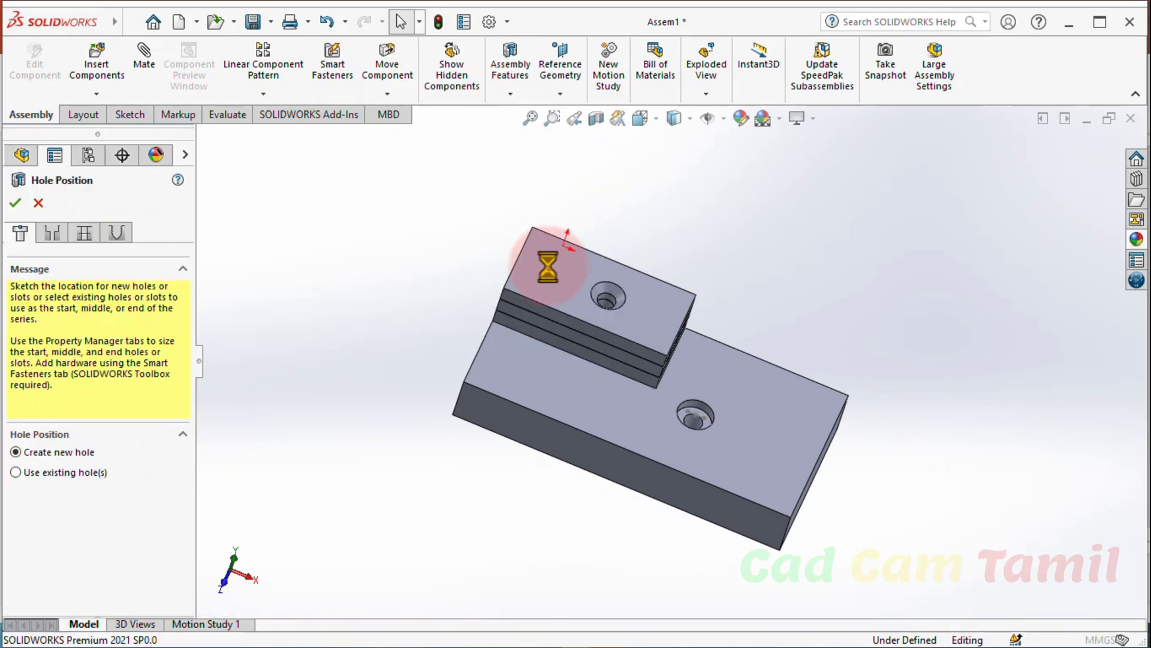
pyautogui.click(50, 233)
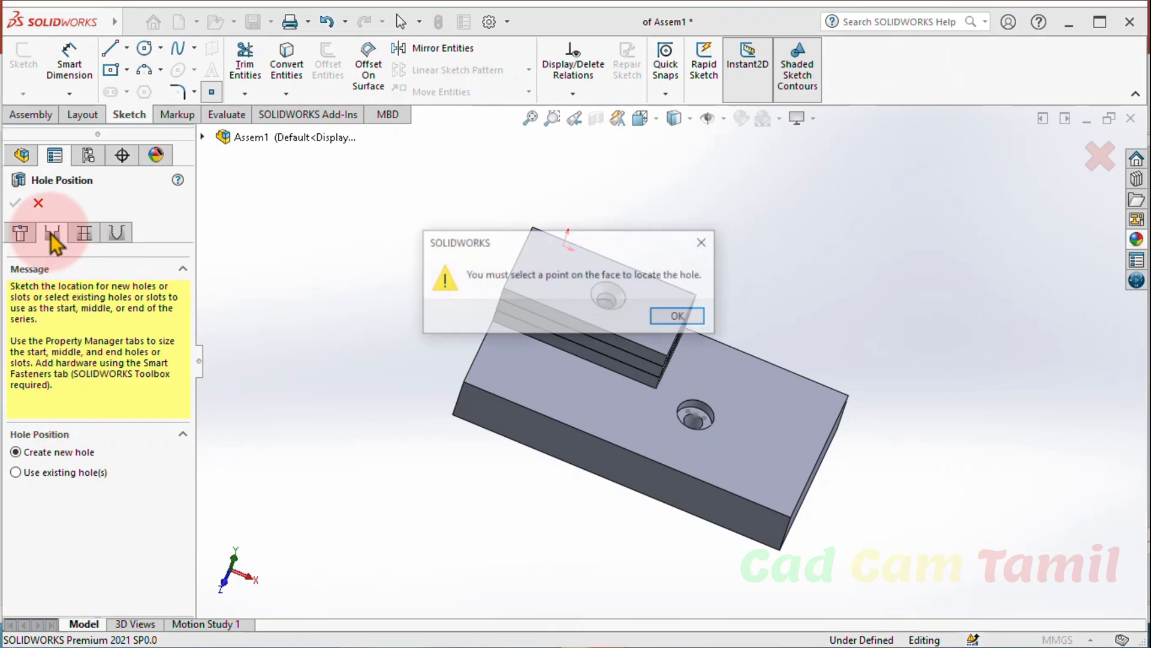
pyautogui.click(679, 317)
pyautogui.click(567, 270)
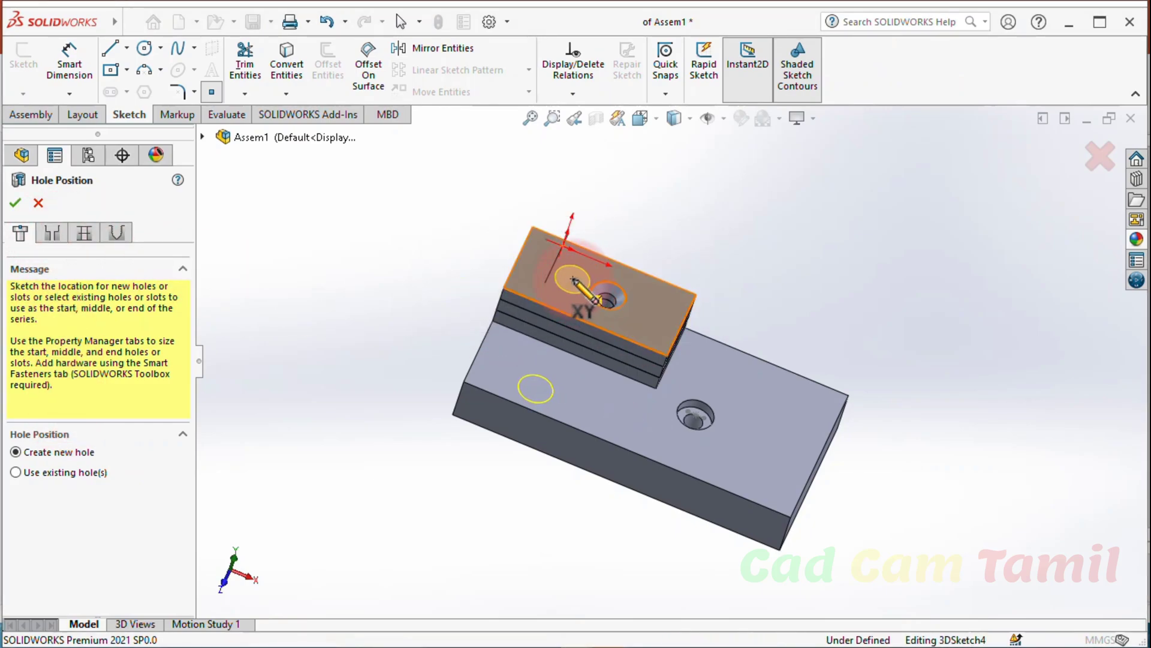
pyautogui.click(574, 280)
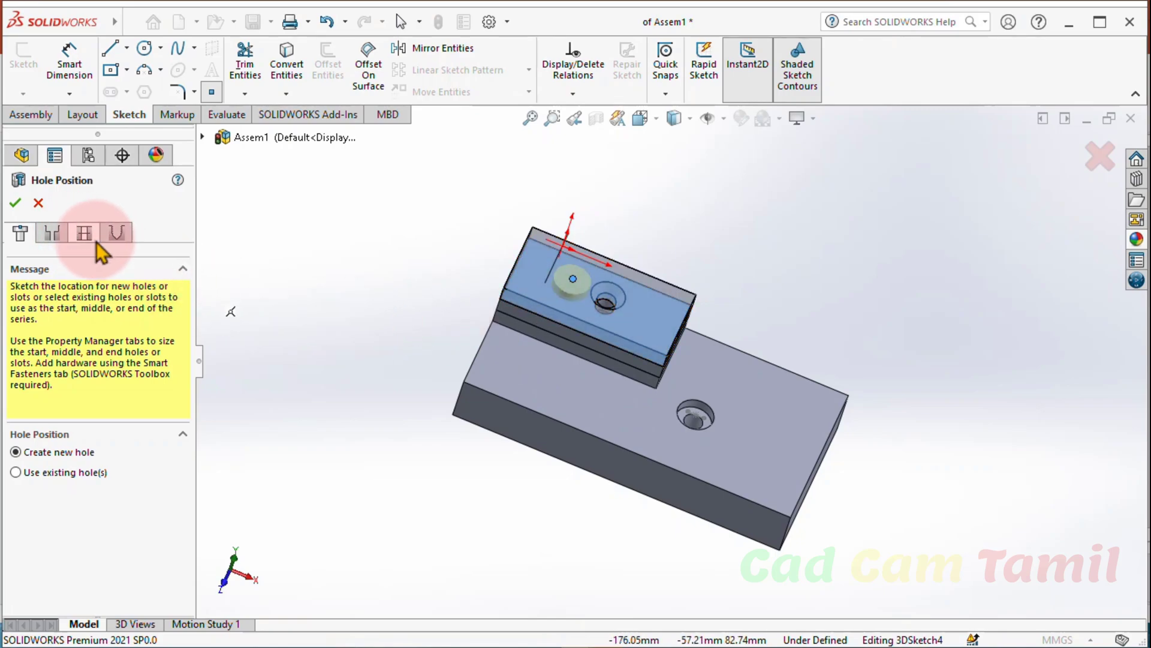
pyautogui.click(16, 204)
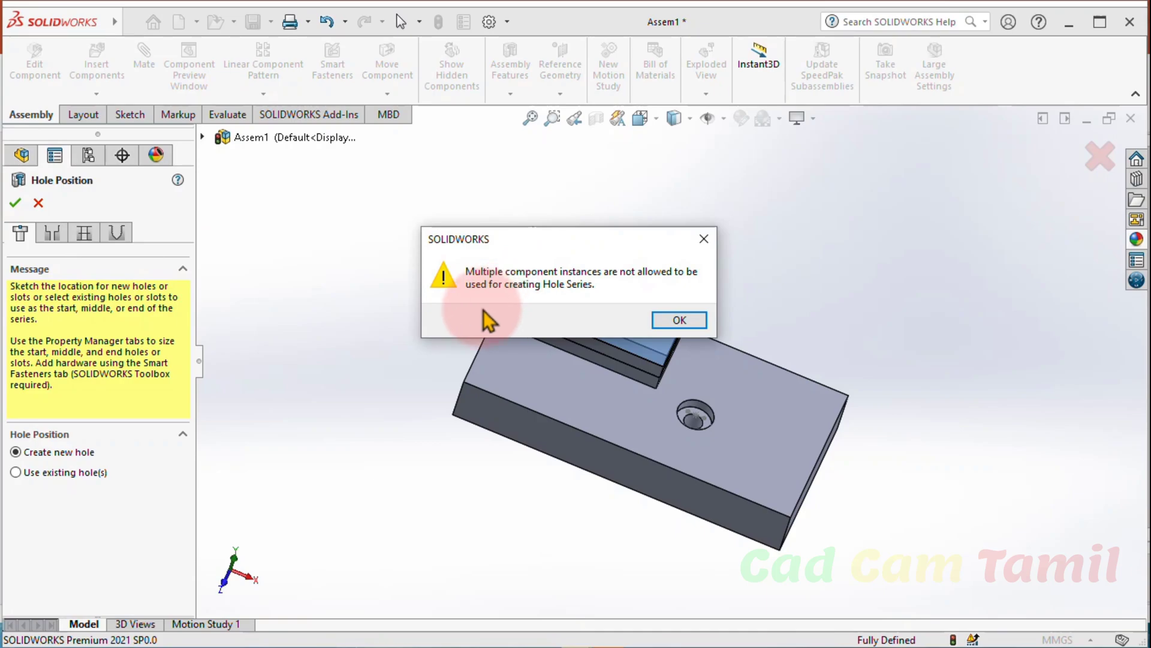
pyautogui.click(696, 321)
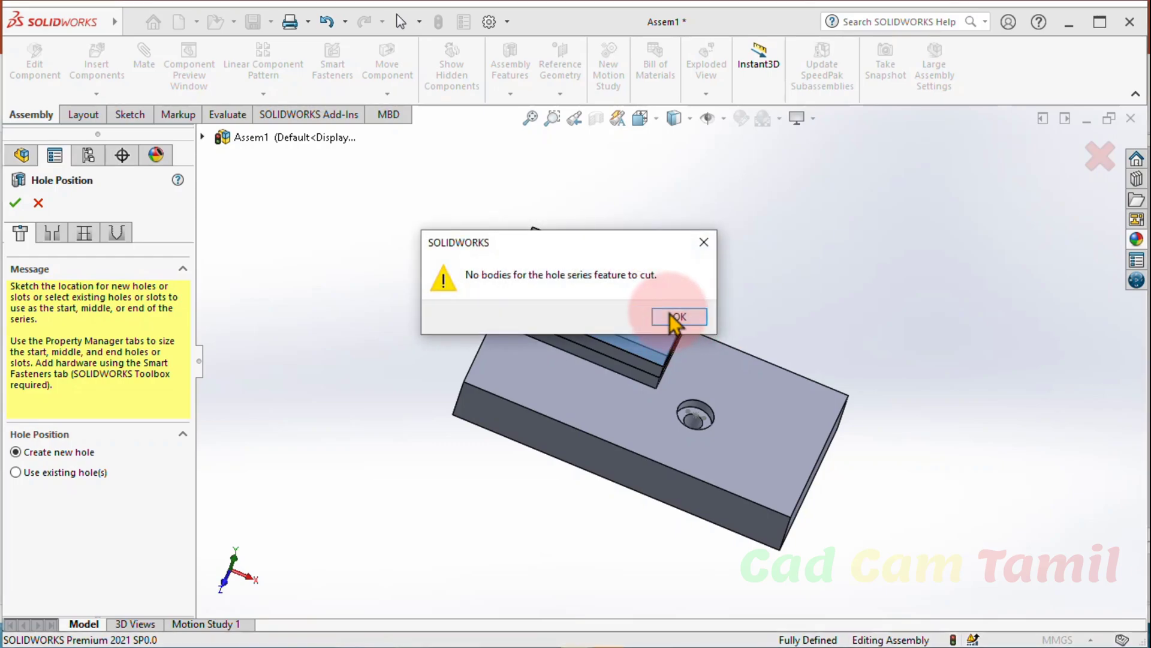
pyautogui.click(676, 315)
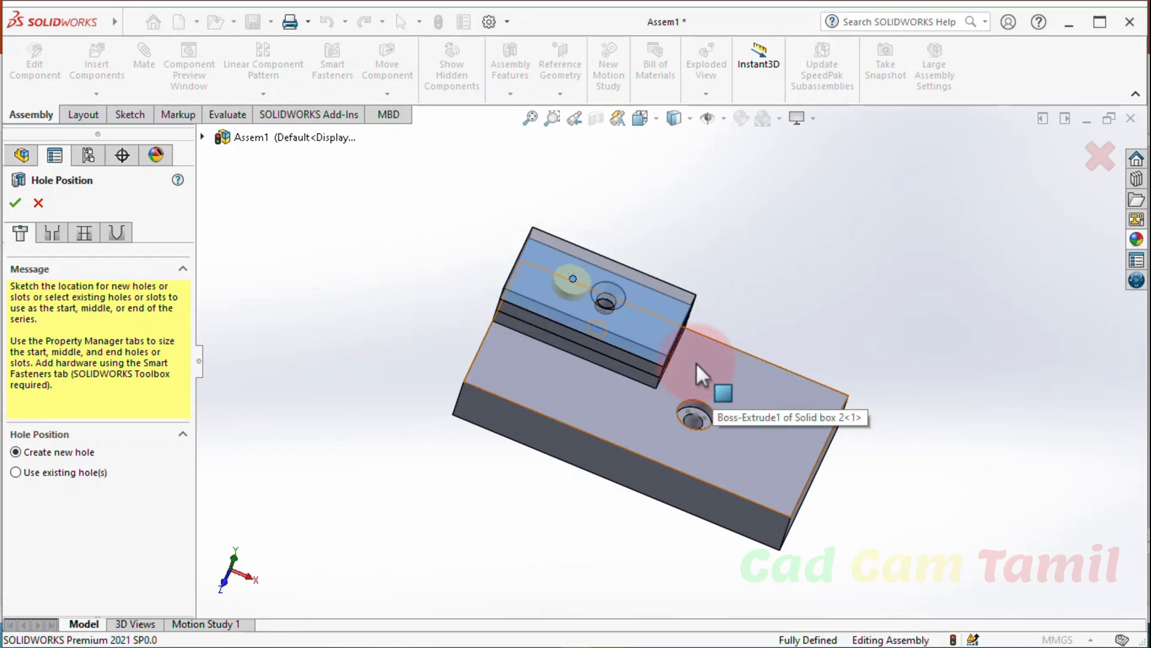
pyautogui.click(39, 204)
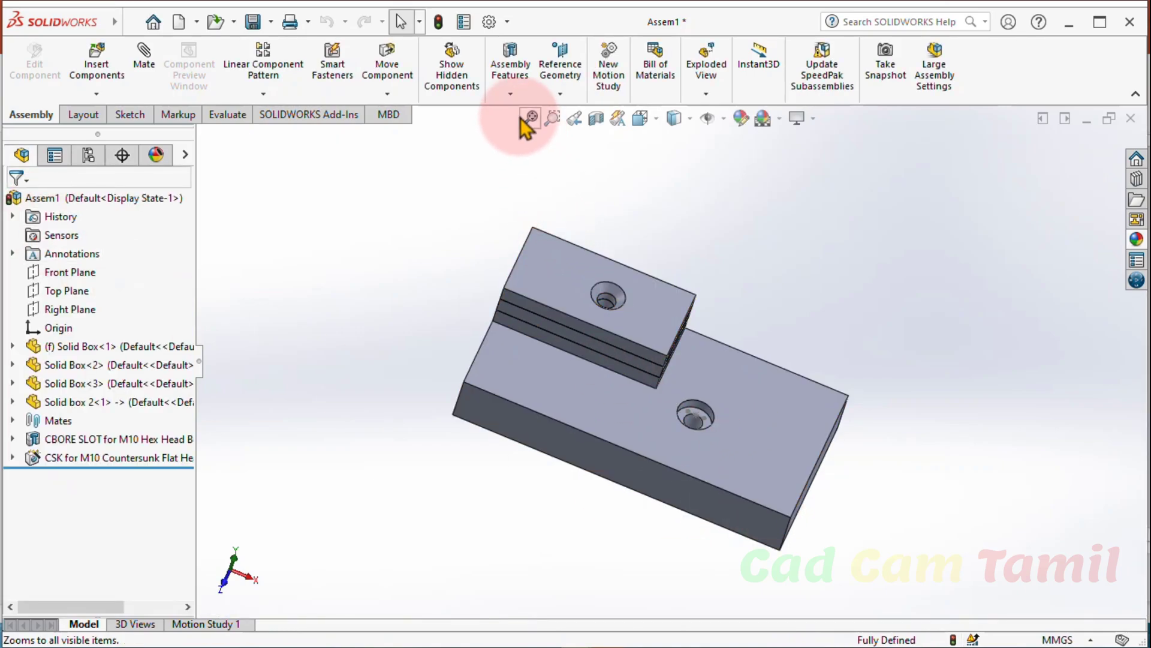
# Create a blind Simple Hole 40 mm in diameter on the large box's top face, in front of the stacked small boxes
pyautogui.click(511, 90)
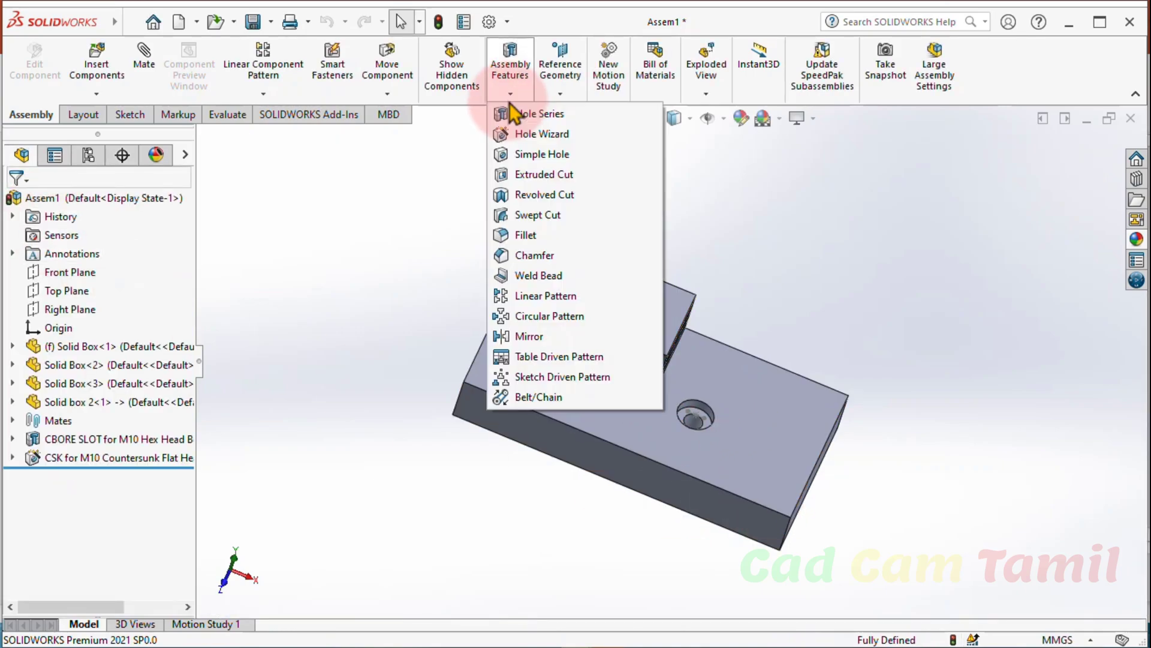
pyautogui.click(542, 155)
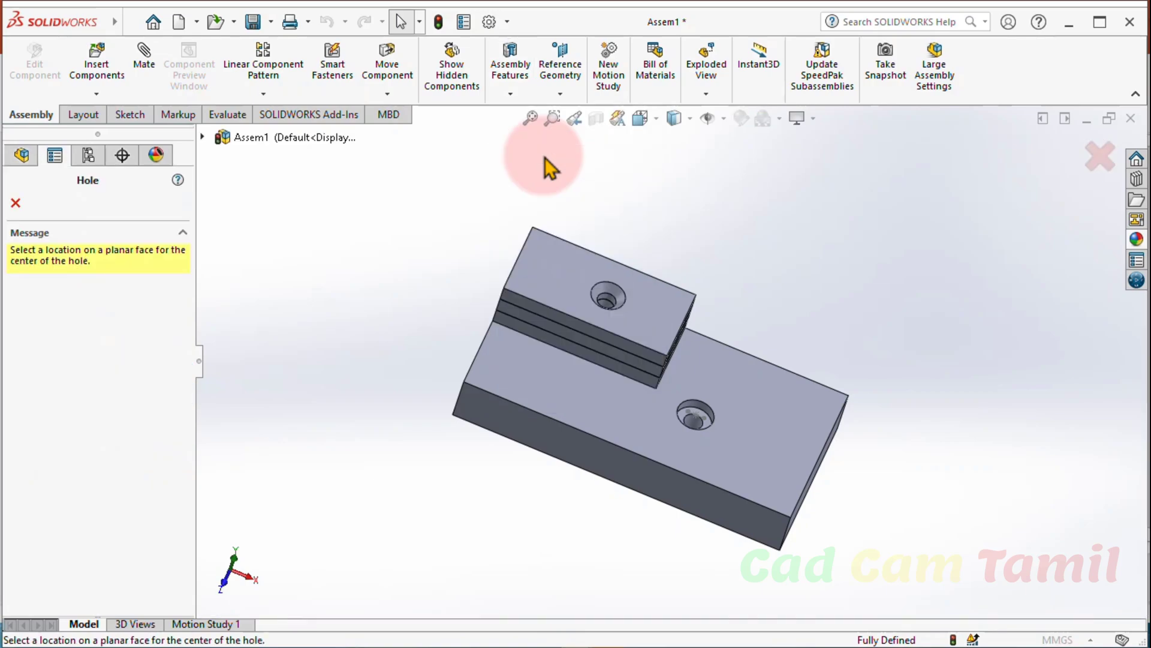
pyautogui.click(592, 399)
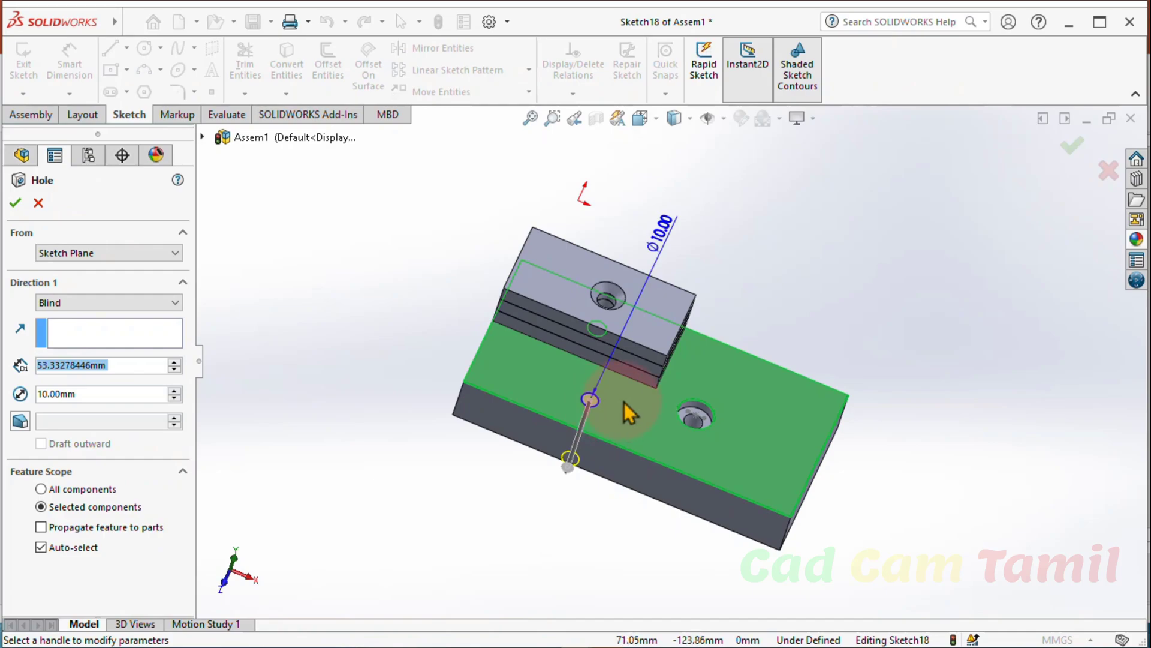
pyautogui.scroll(-1, 625, 402)
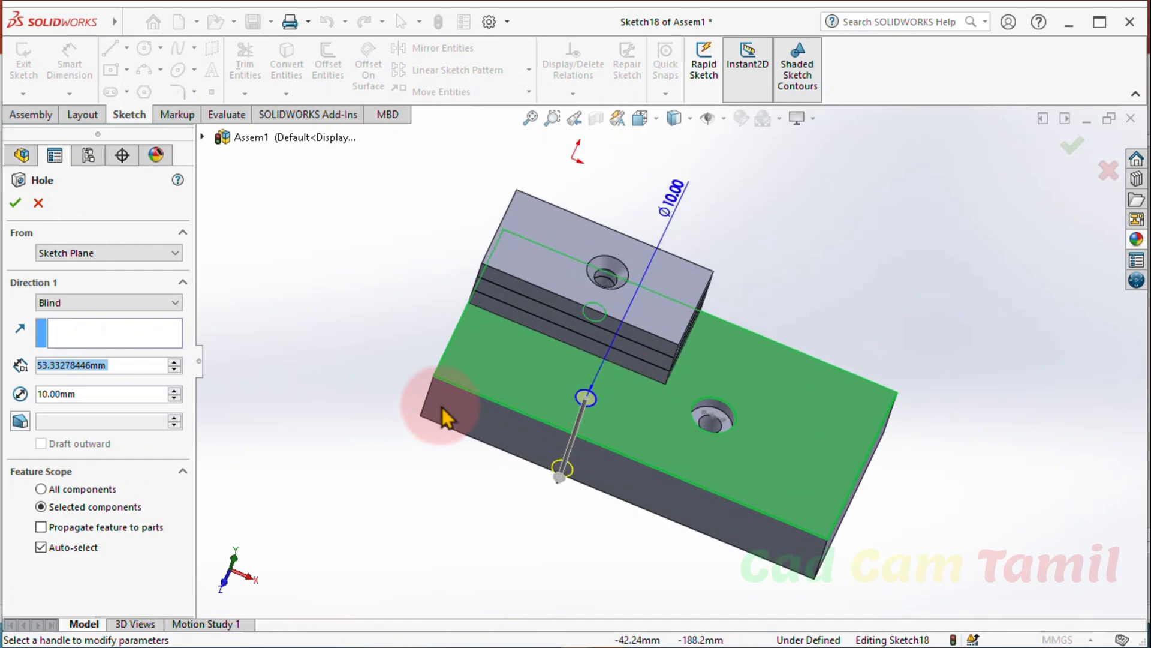
pyautogui.click(174, 391)
pyautogui.click(174, 391)
pyautogui.click(174, 391)
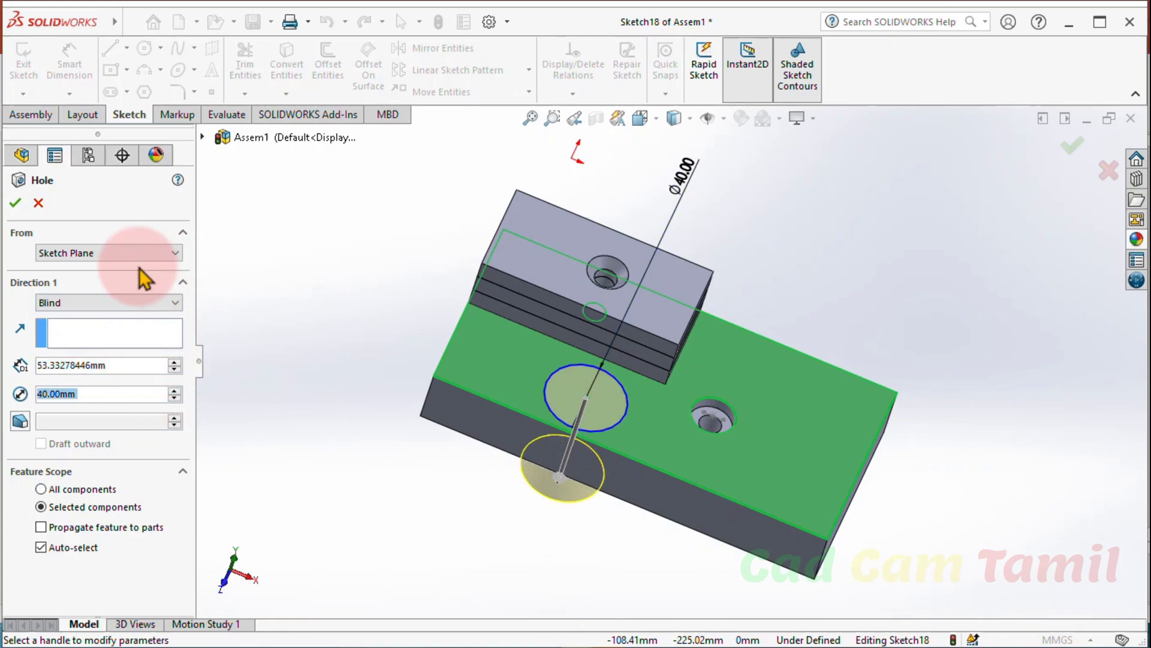
pyautogui.click(15, 203)
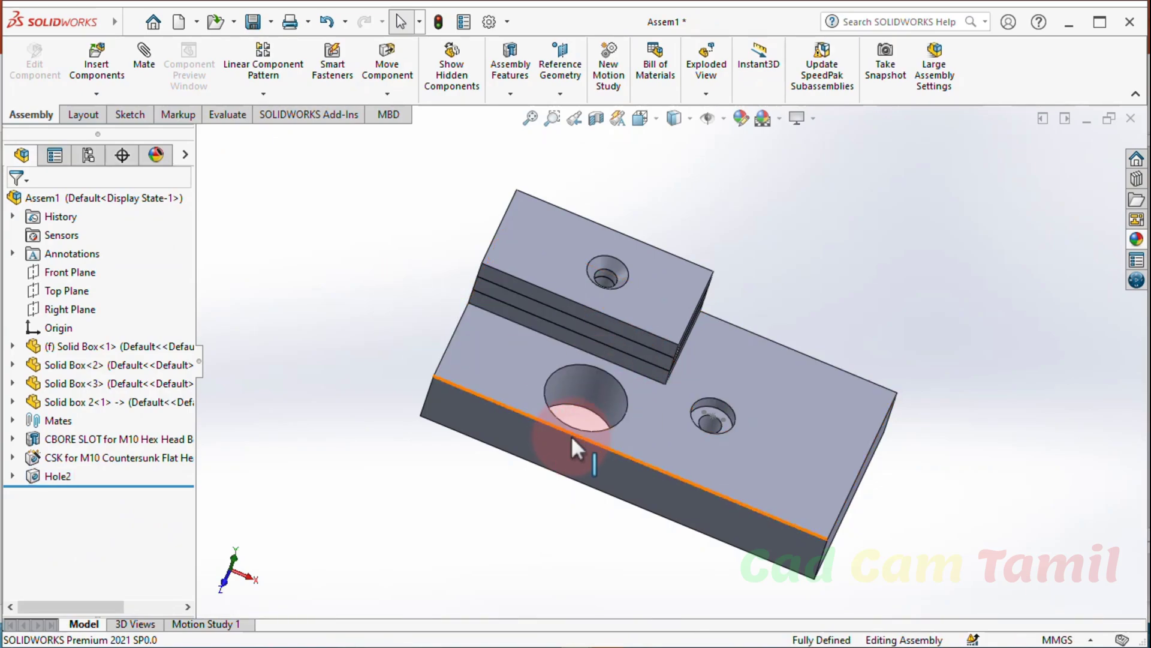
pyautogui.click(493, 97)
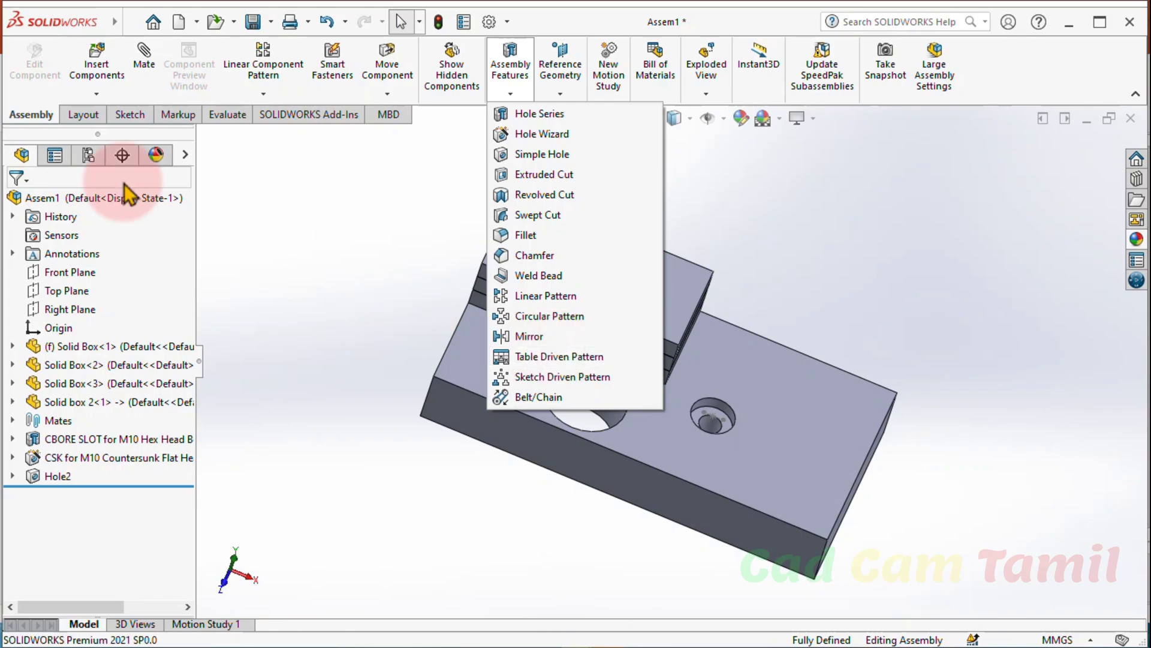
pyautogui.click(262, 92)
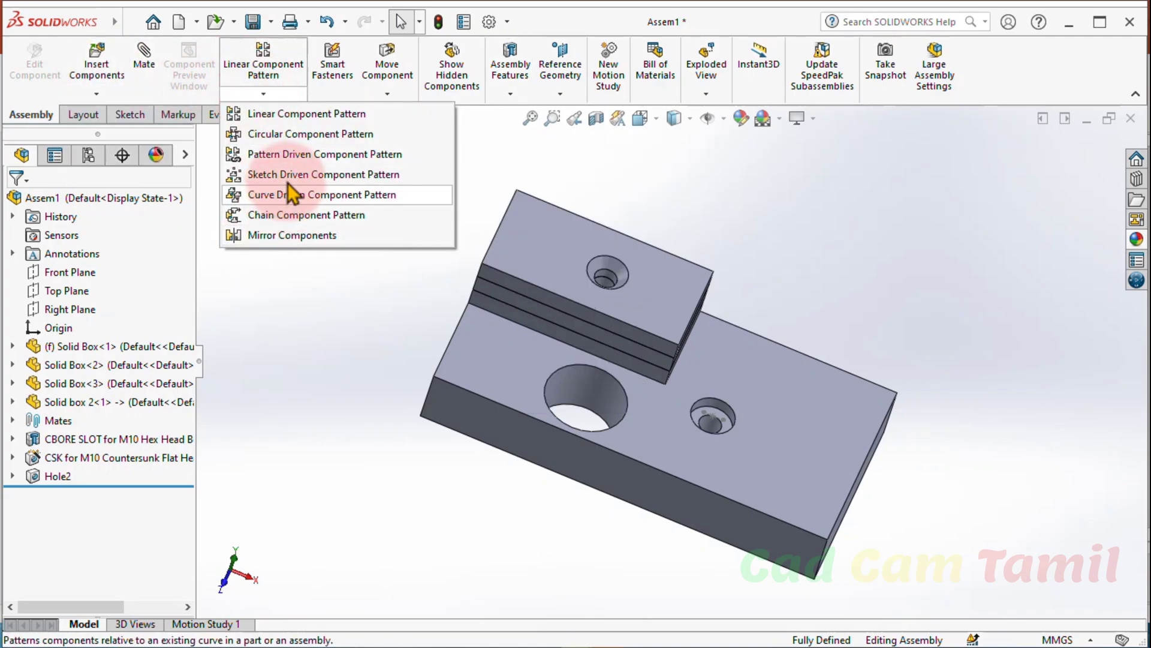
pyautogui.click(559, 91)
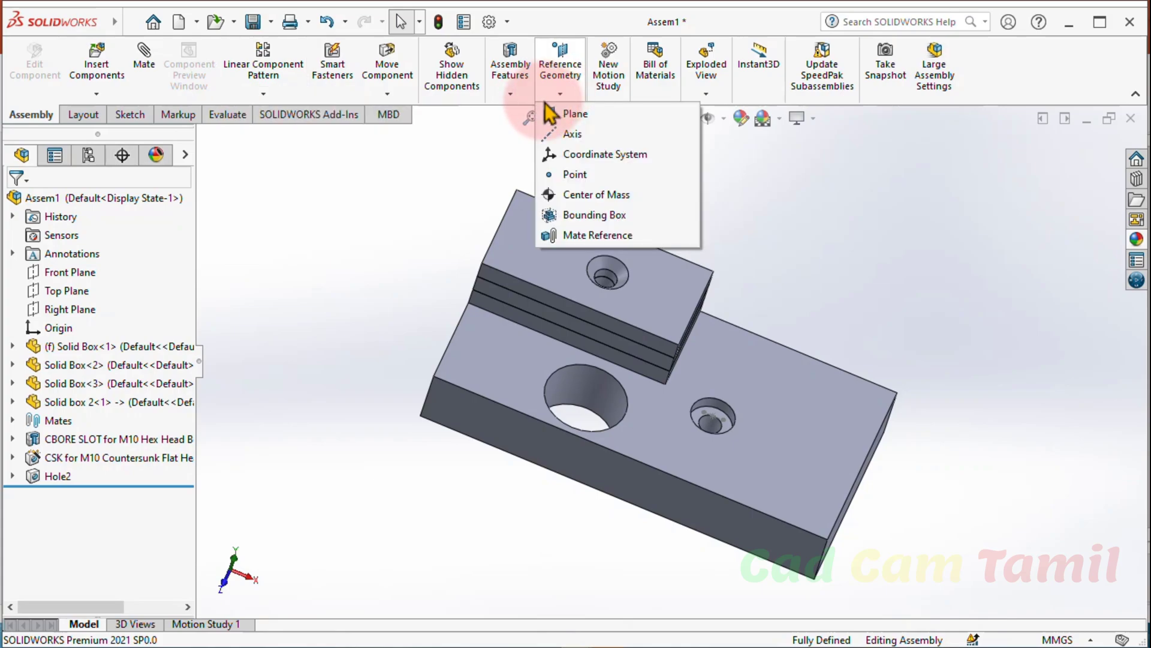
pyautogui.click(519, 97)
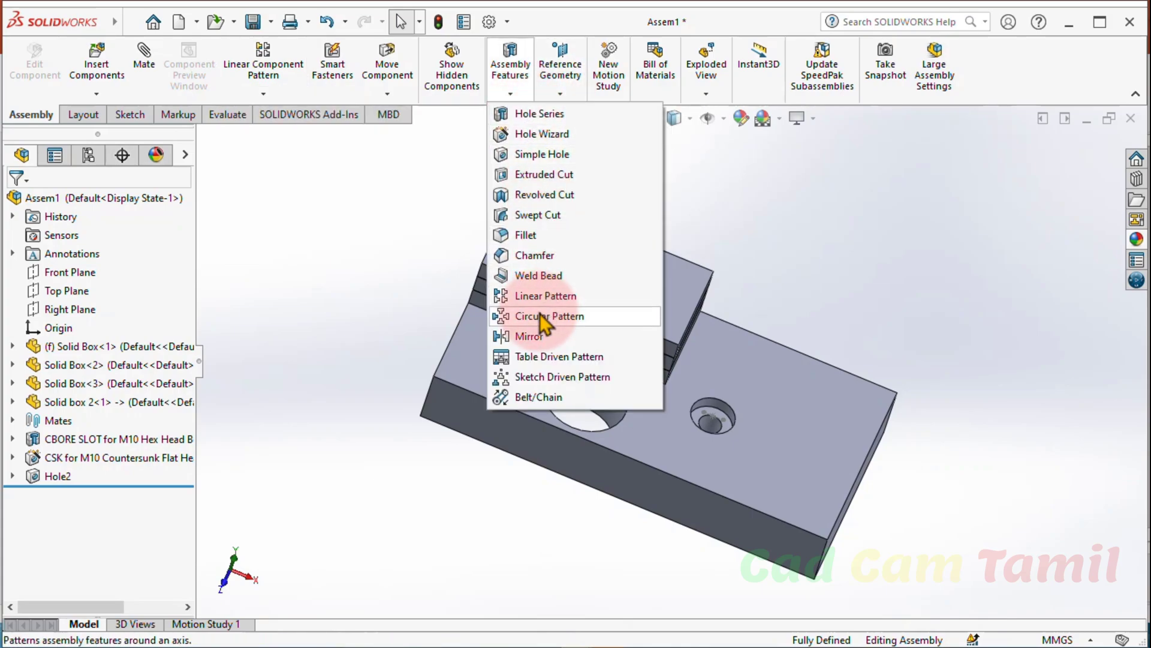